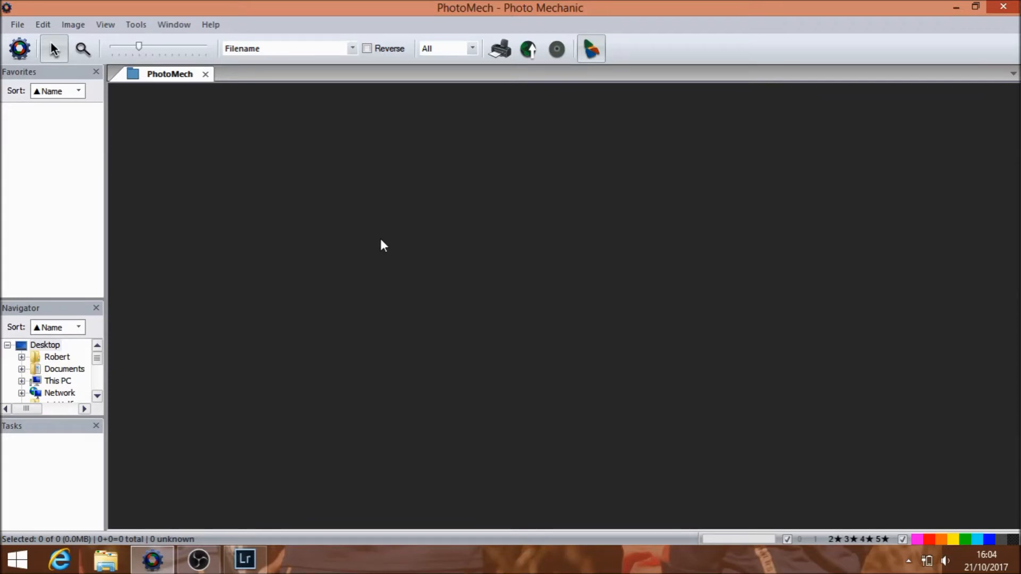
Step: Set up an ingest from the E:\ EOS_DIGITAL disk that copies locked photos only and applies the IPTC Stationery Pad
key(ctrl+g)
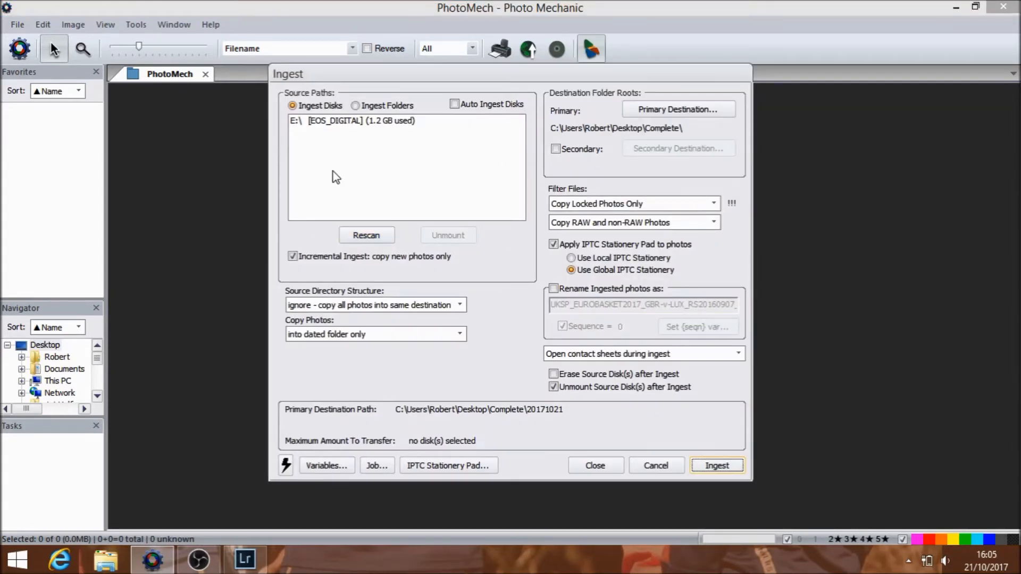
click(340, 127)
click(340, 127)
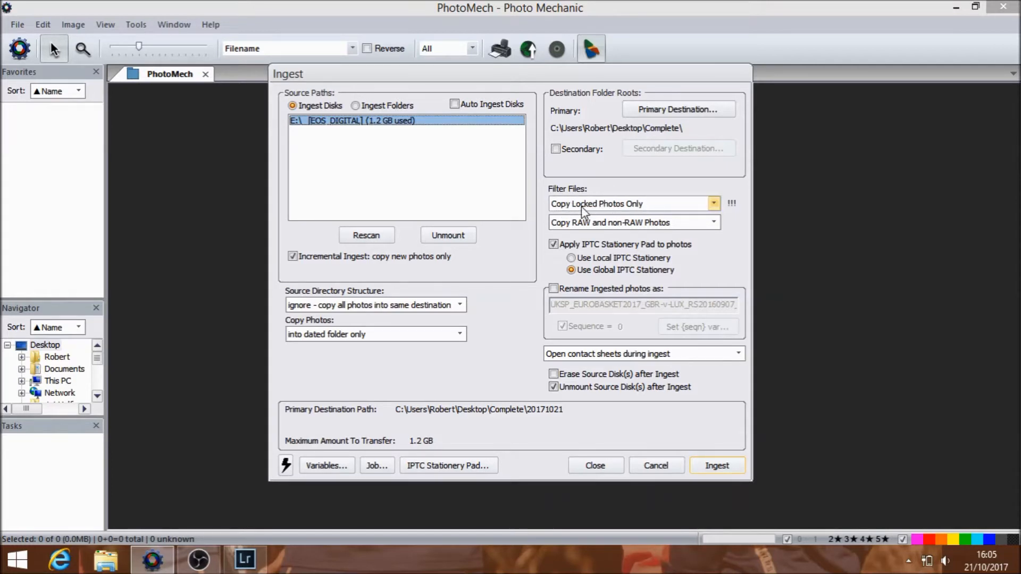
click(713, 204)
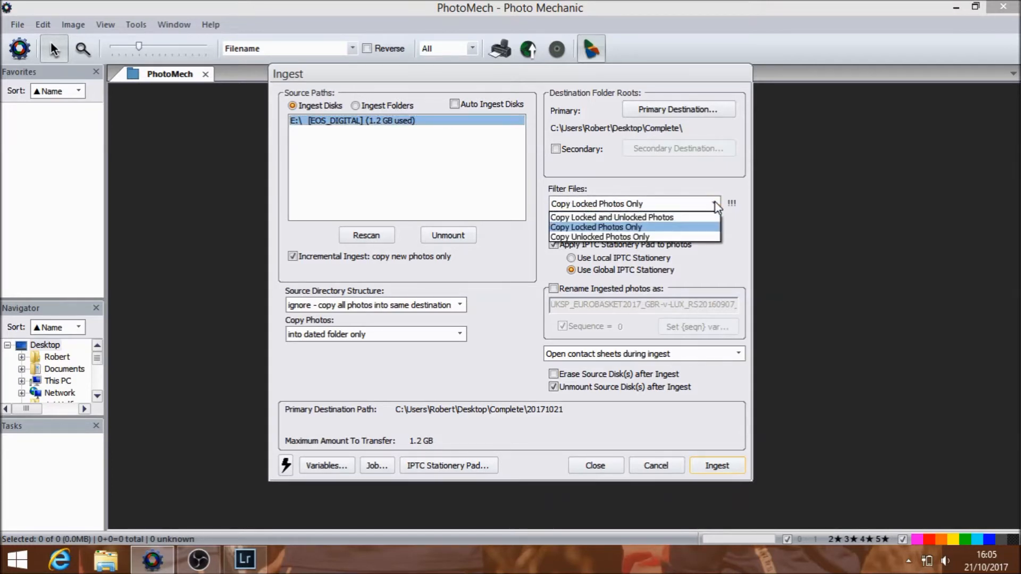
click(653, 227)
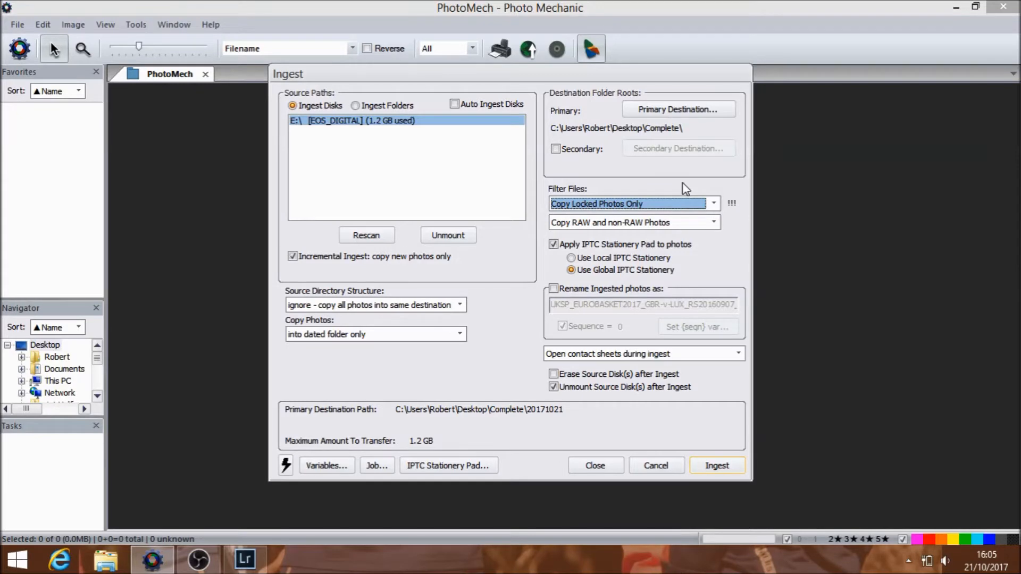
click(554, 248)
click(554, 248)
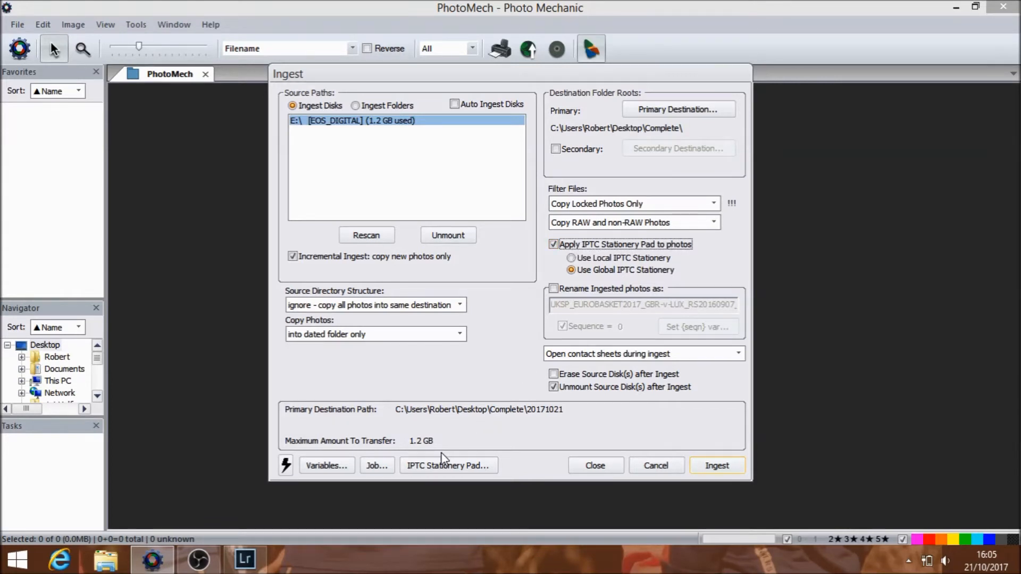
Step: Delete the opening player text from the IPTC Stationery Pad caption so it starts at "during the BBL Cup match"
click(436, 465)
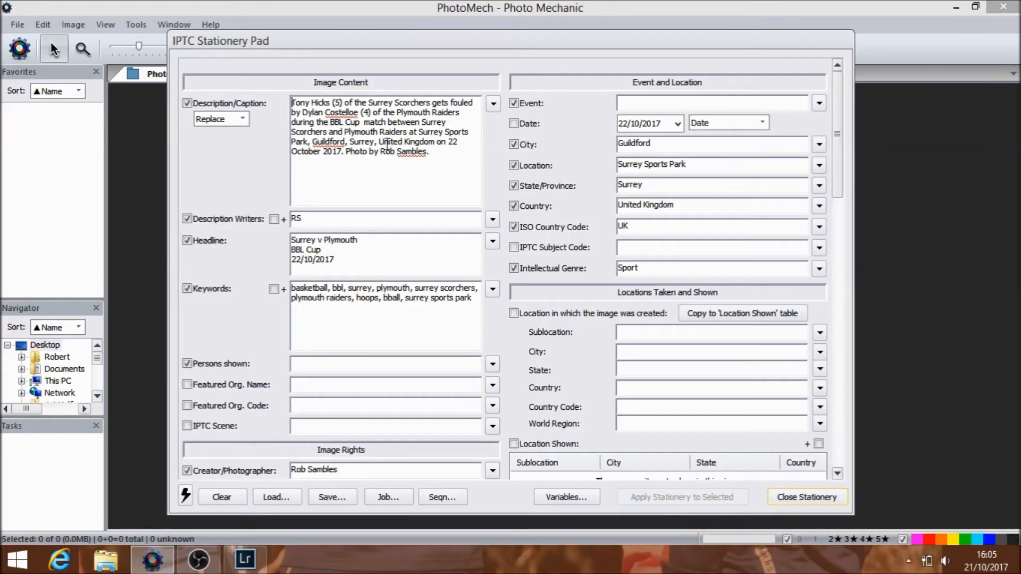
click(294, 123)
key(BackSpace)
key(BackSpace)
key(BackSpace)
key(BackSpace)
key(BackSpace)
key(BackSpace)
key(BackSpace)
key(BackSpace)
key(BackSpace)
key(BackSpace)
key(BackSpace)
key(BackSpace)
key(BackSpace)
key(BackSpace)
key(BackSpace)
key(BackSpace)
key(BackSpace)
key(BackSpace)
key(BackSpace)
key(BackSpace)
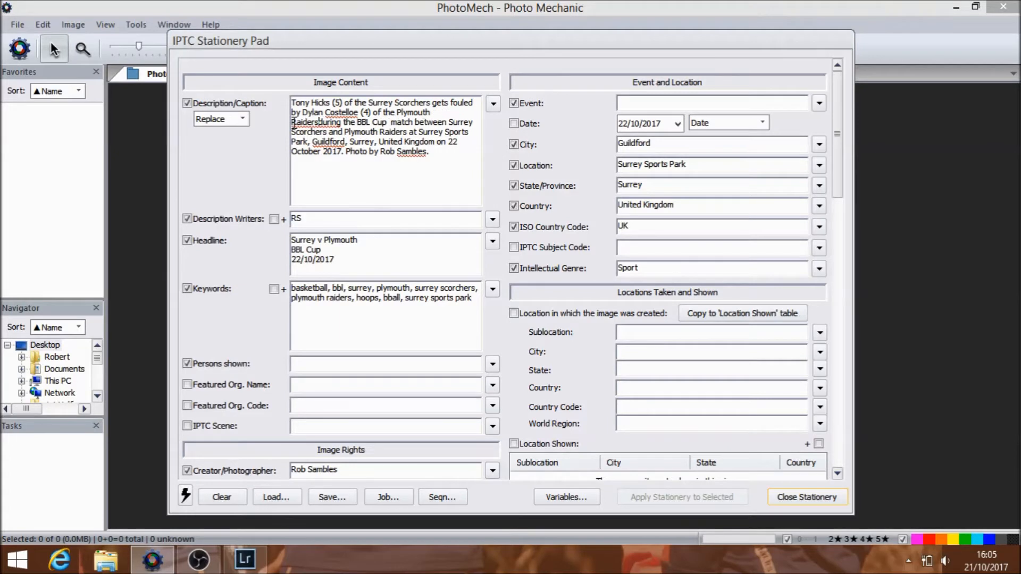
key(BackSpace)
key(BackSpace)
key(BackSpace)
key(BackSpace)
key(BackSpace)
key(BackSpace)
key(BackSpace)
key(BackSpace)
key(BackSpace)
key(BackSpace)
key(BackSpace)
key(BackSpace)
key(BackSpace)
key(BackSpace)
key(BackSpace)
key(BackSpace)
key(BackSpace)
key(BackSpace)
key(BackSpace)
key(BackSpace)
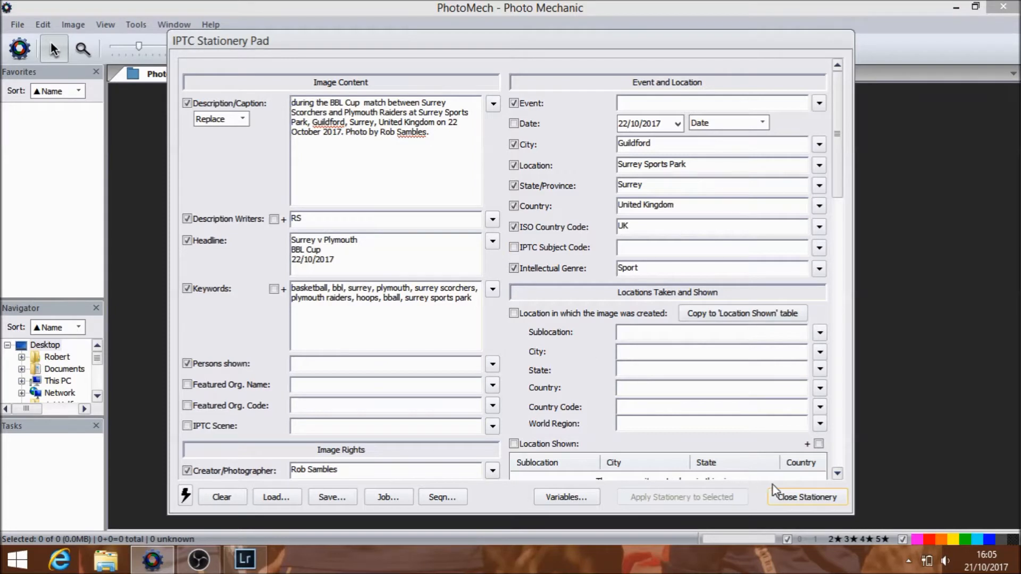
click(795, 496)
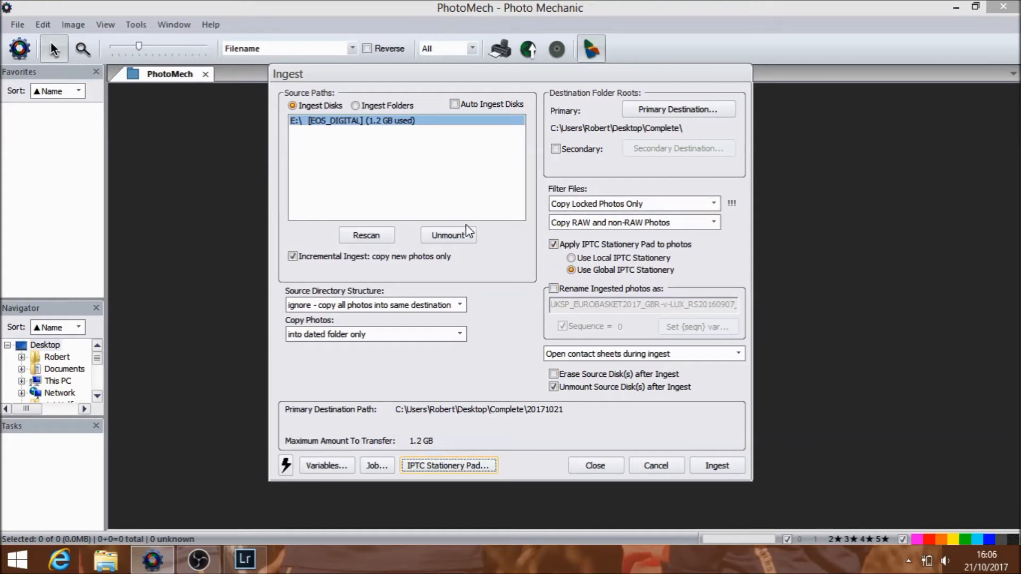
Step: Ingest only the new locked photos and toggle the contact sheet's unrated-photo filter off and back on
click(295, 258)
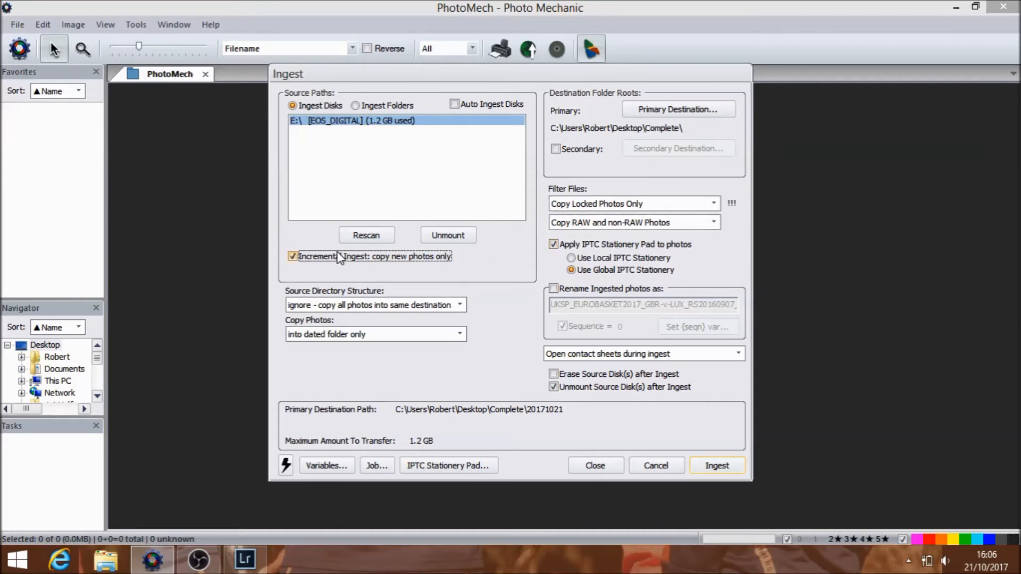
click(714, 467)
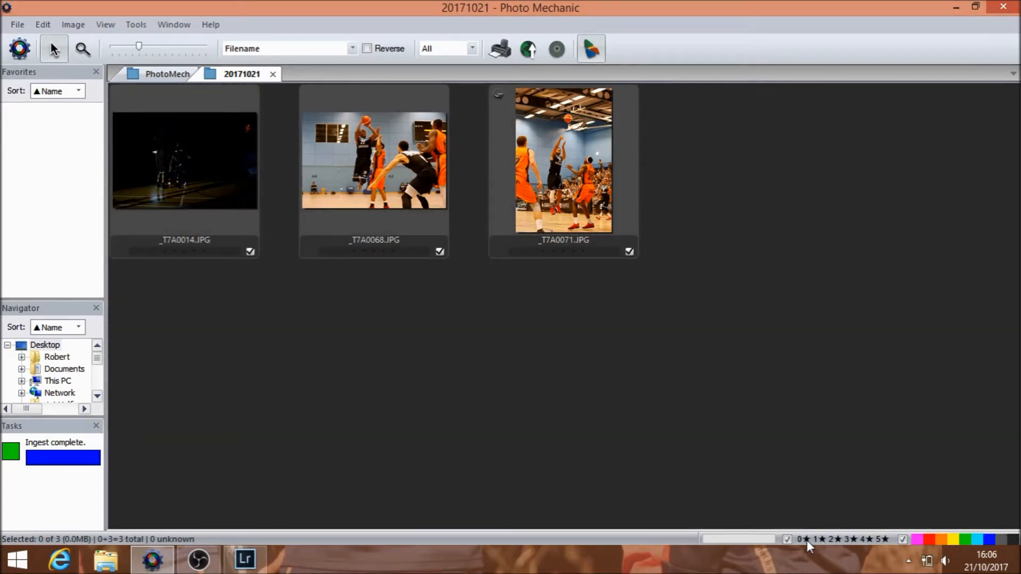
click(803, 541)
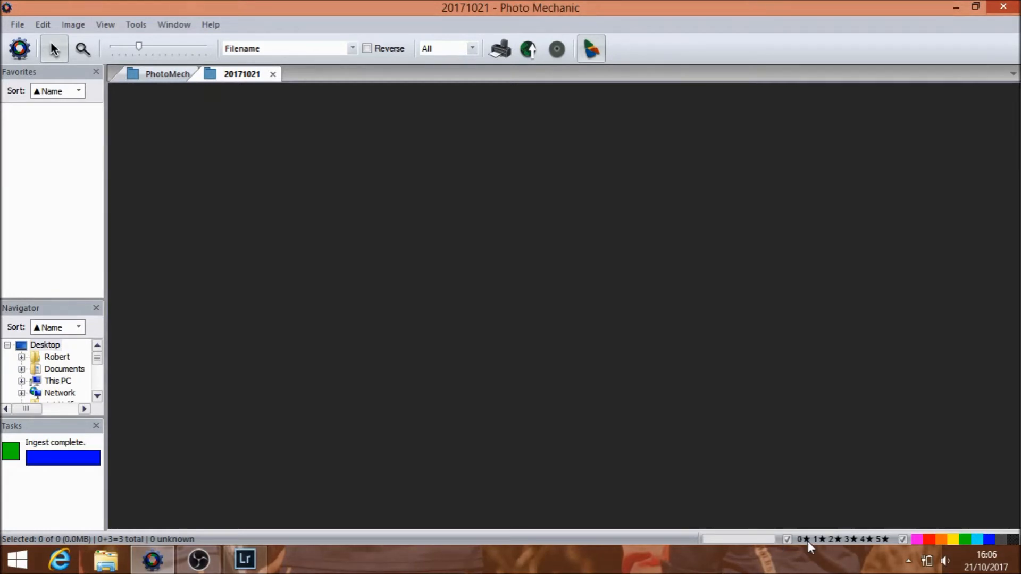
click(804, 540)
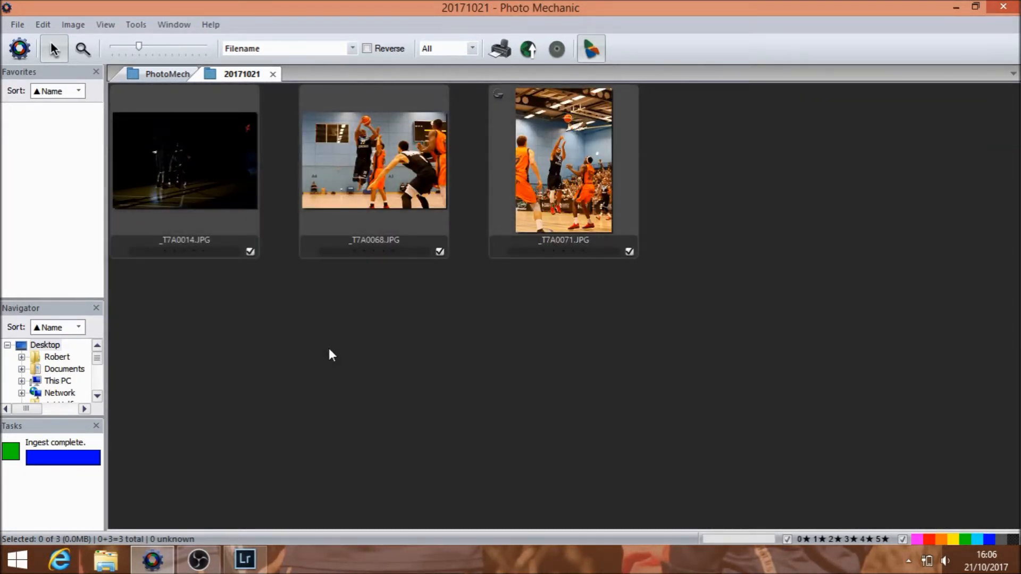
Step: Open the IPTC info of _T7A0014.JPG and check its photo enlarged
mouse_move(198, 158)
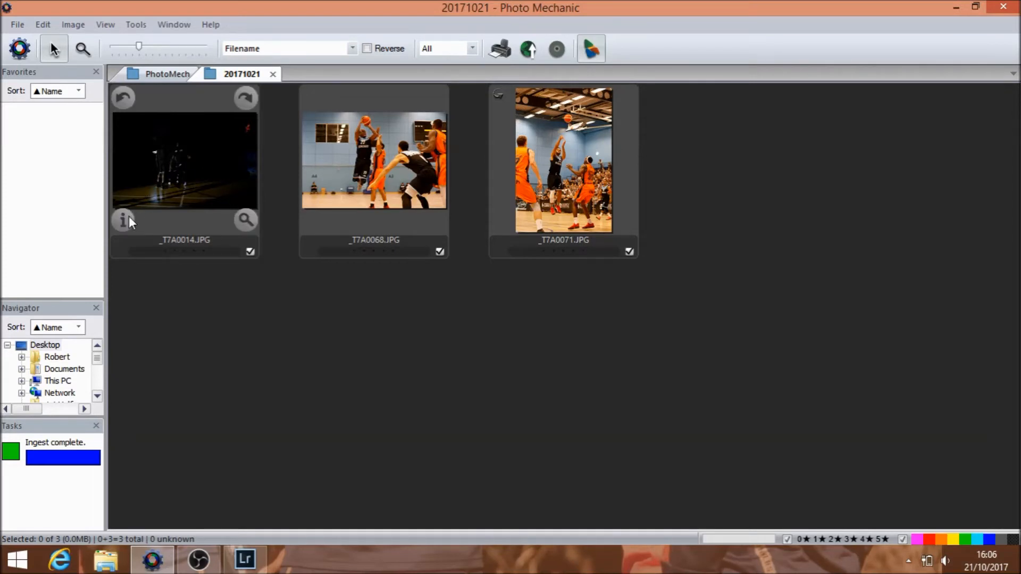
mouse_move(525, 158)
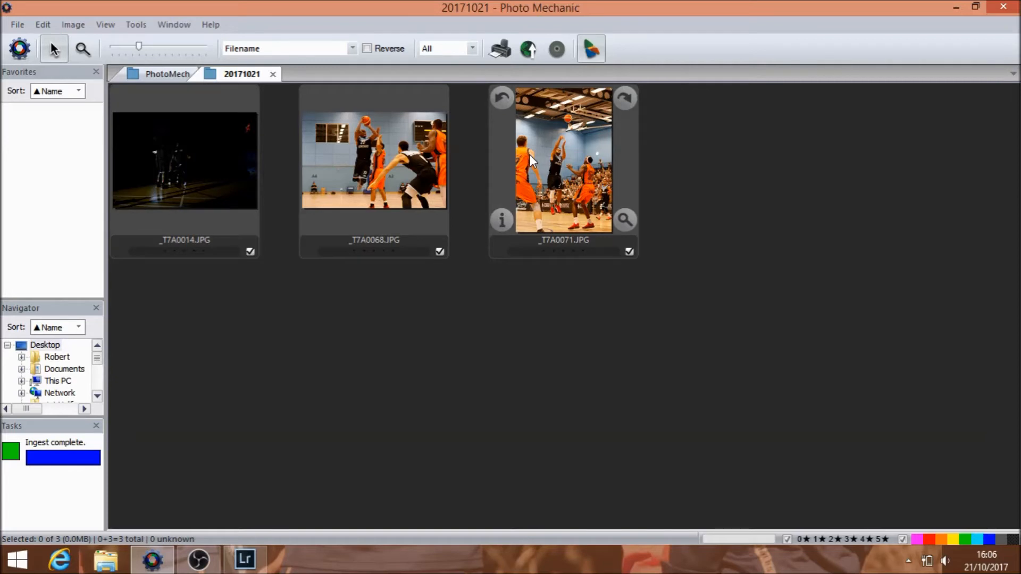
mouse_move(122, 218)
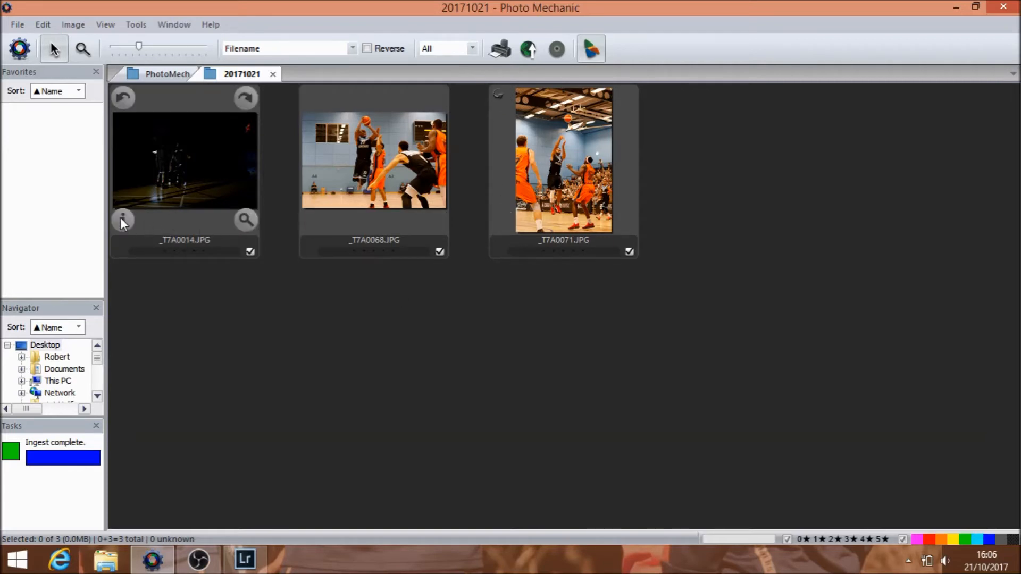
click(123, 219)
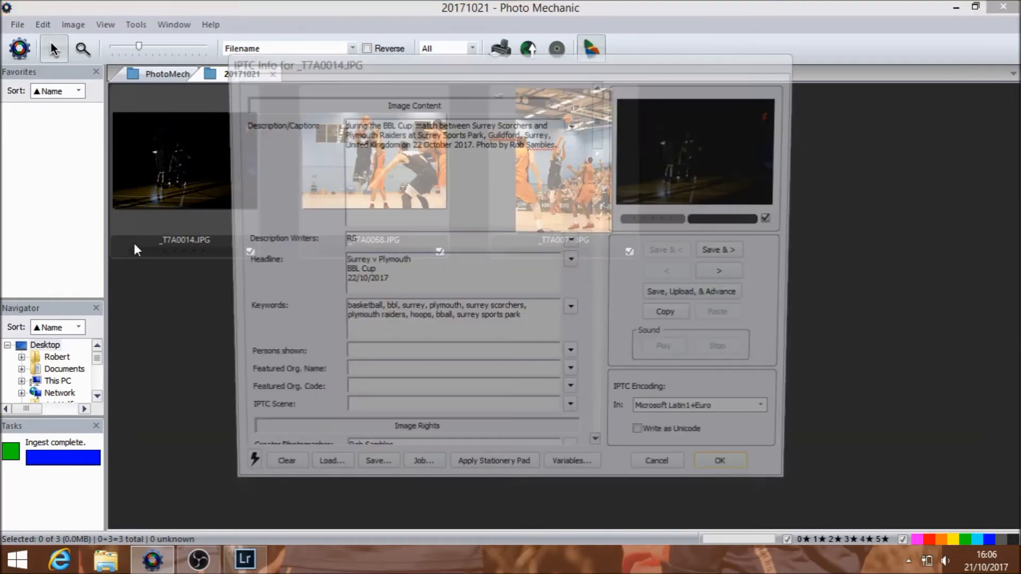
click(711, 152)
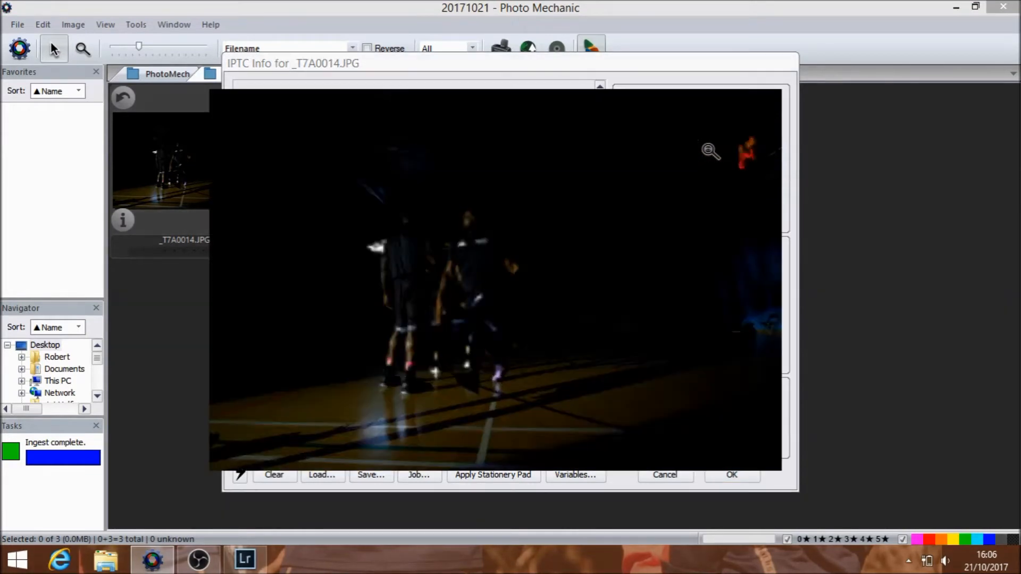
click(710, 152)
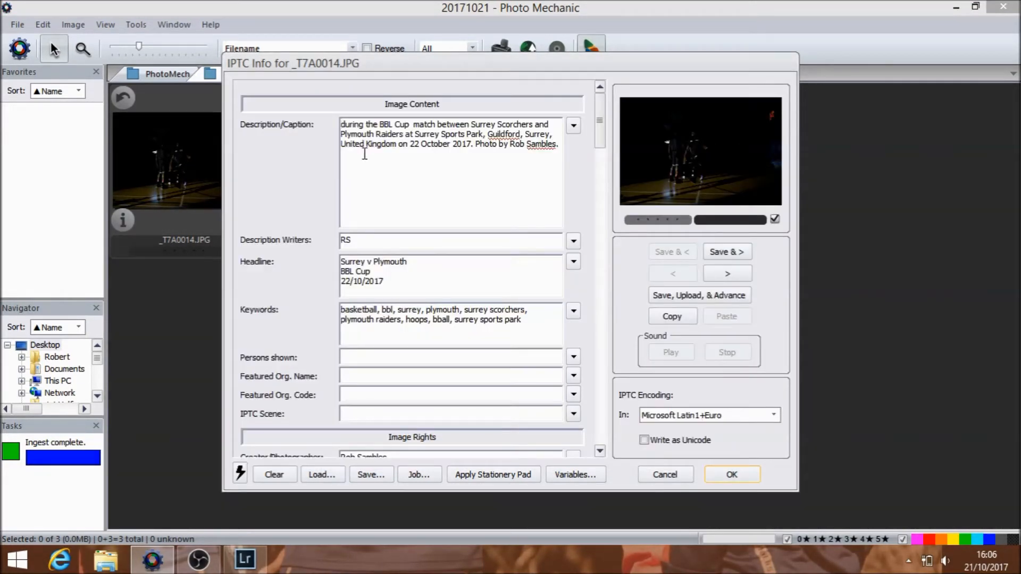
Step: Start the caption of _T7A0014.JPG with the player code \ss3\ followed by "is introduced to the fas befor"
click(342, 124)
text(\ss30)
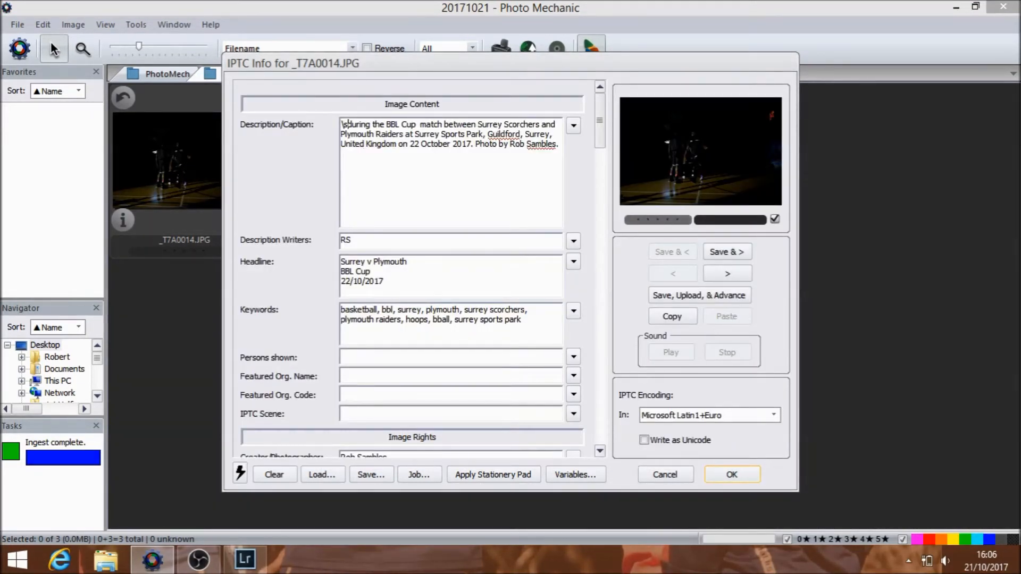
text(\)
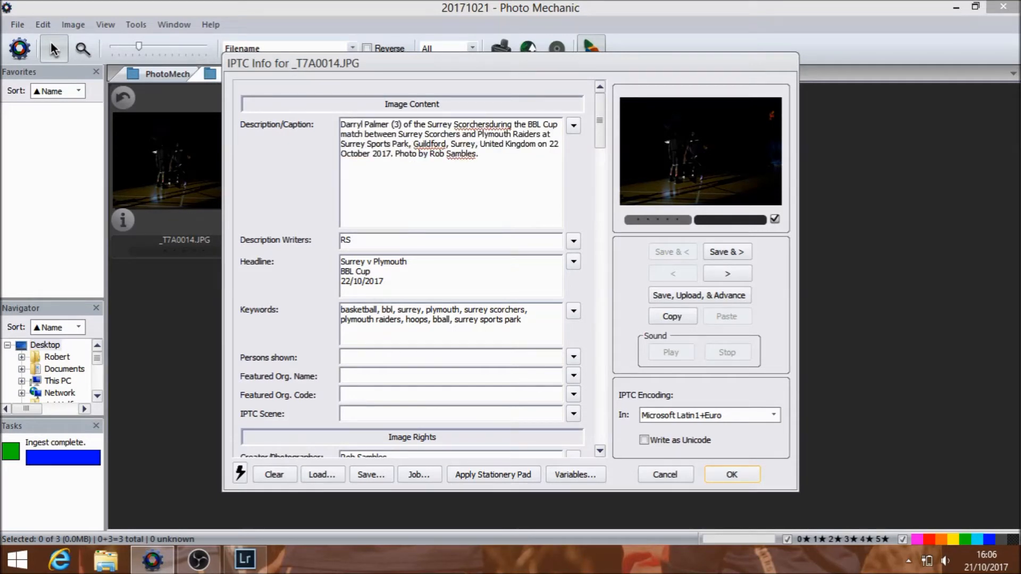
text( is introduced to)
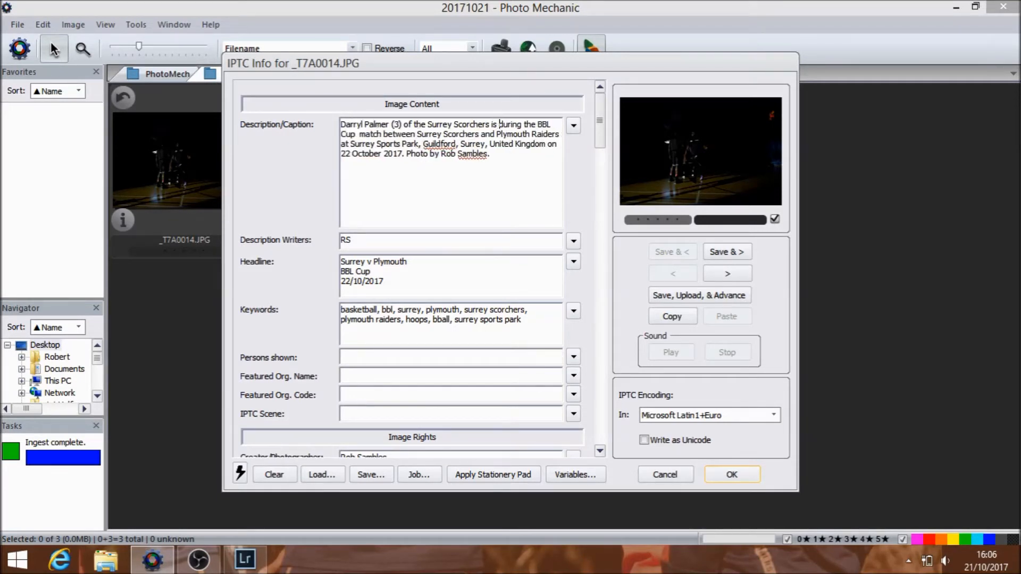
text( the fas befor)
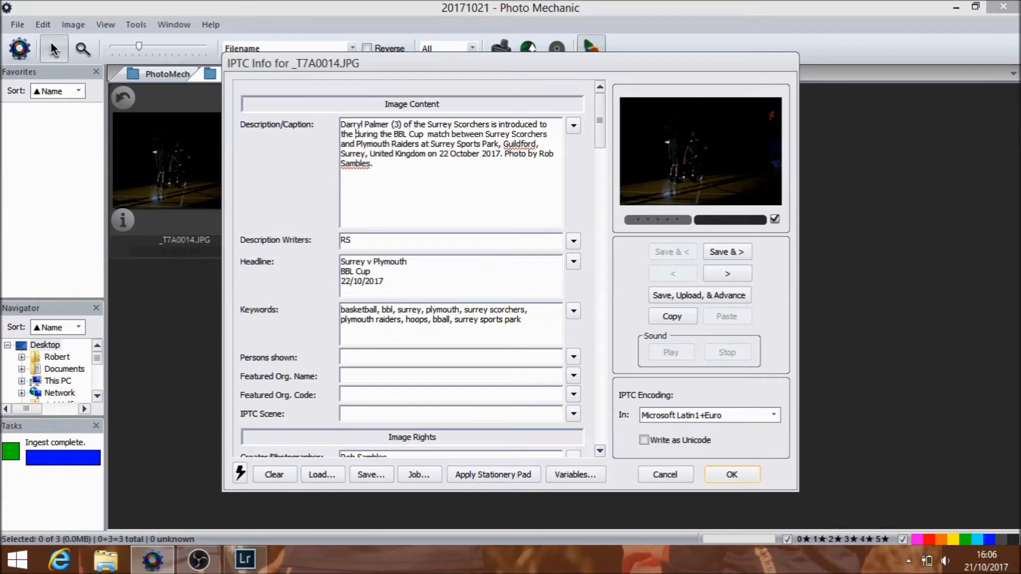
text(e)
Step: Correct the caption wording to "the fans before the BBL Cup match" and save it, advancing to the next photo
key(Right)
key(Right)
key(Right)
key(Right)
key(Right)
key(Right)
key(BackSpace)
key(BackSpace)
key(BackSpace)
key(BackSpace)
key(BackSpace)
key(BackSpace)
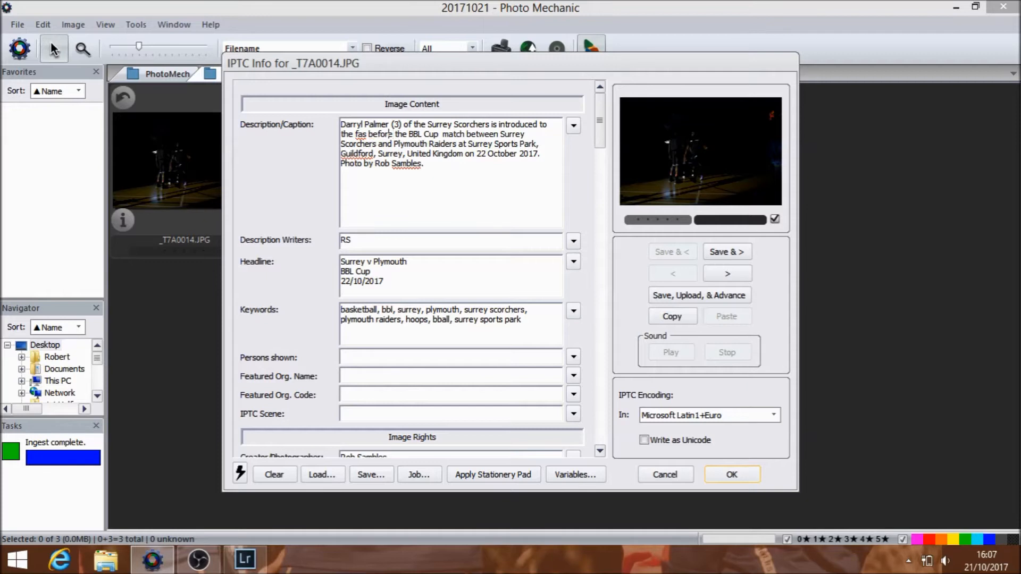
text(n)
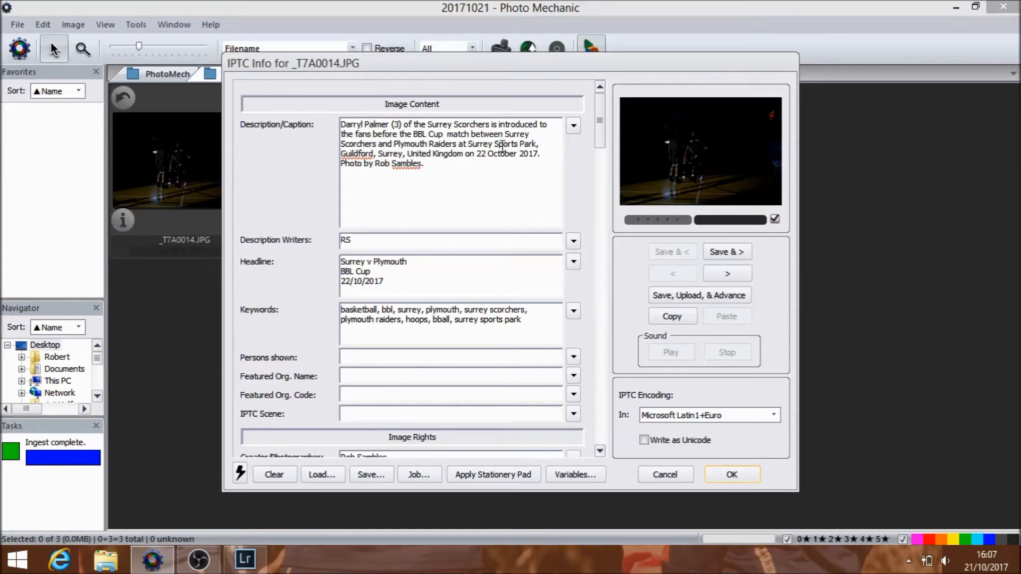
click(719, 252)
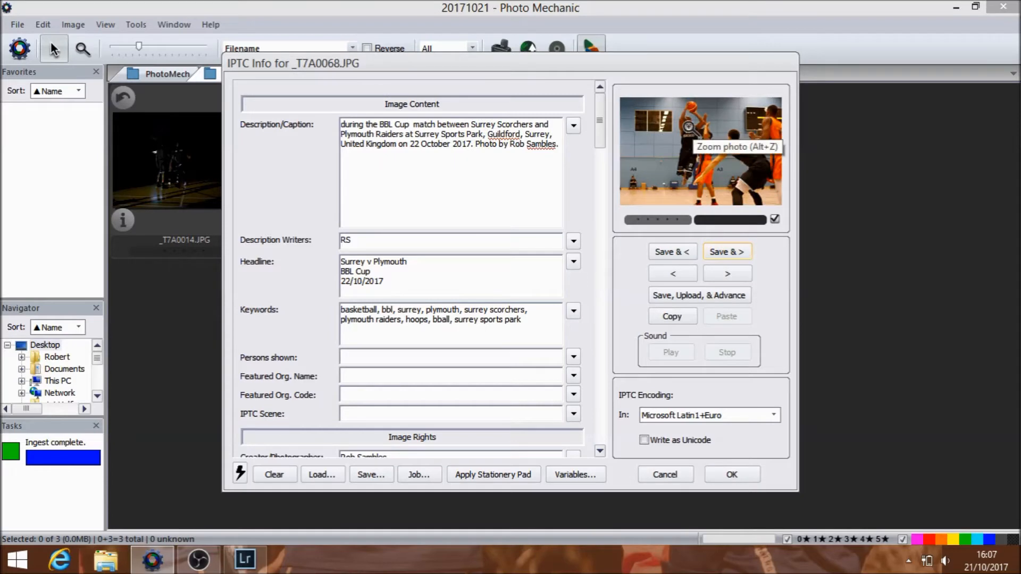
Step: Check _T7A0068.JPG enlarged and start its caption with the player code \ss23\ followed by "takes he jump shots with"
click(718, 155)
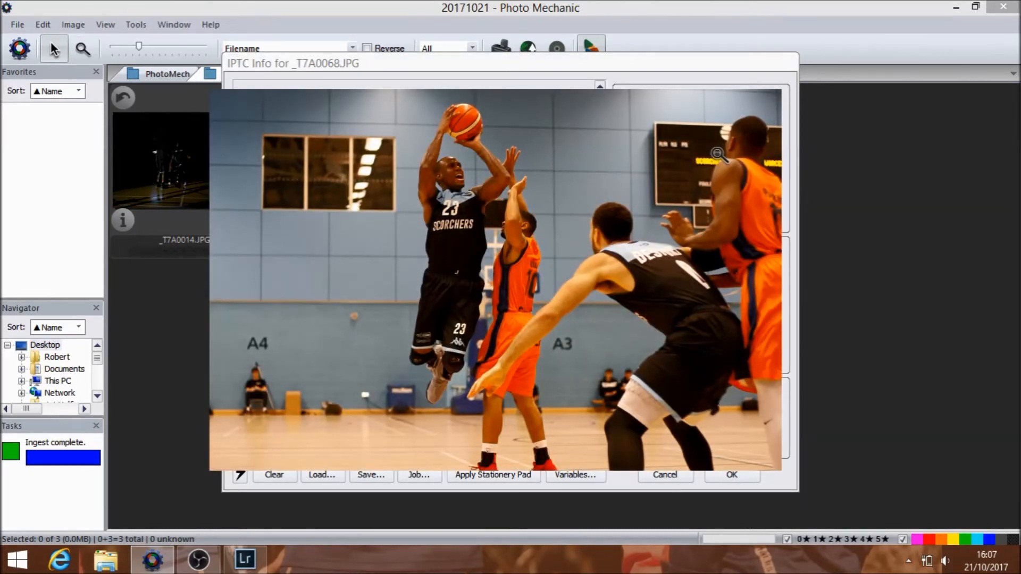
click(718, 154)
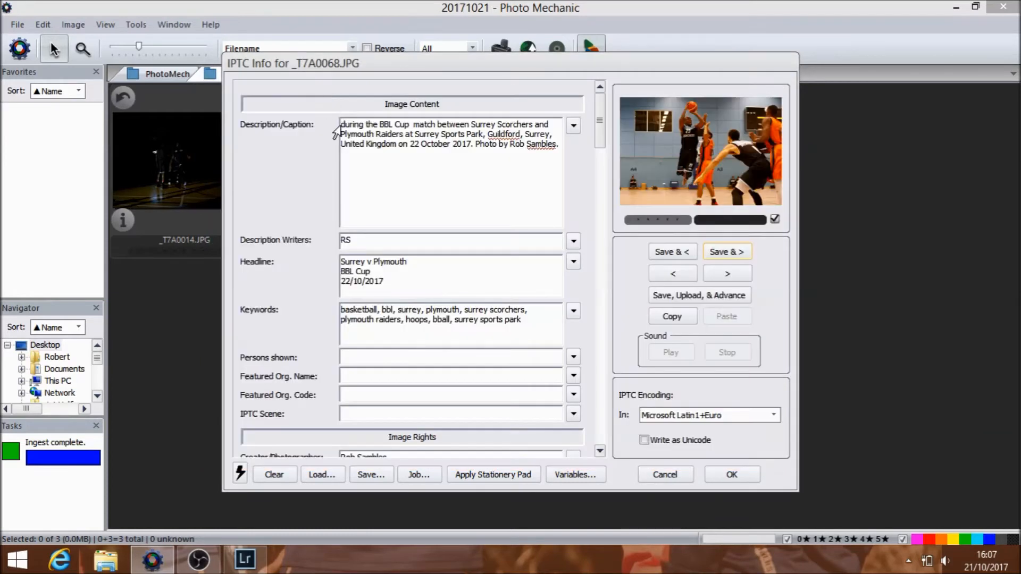
click(342, 126)
text(\ss23)
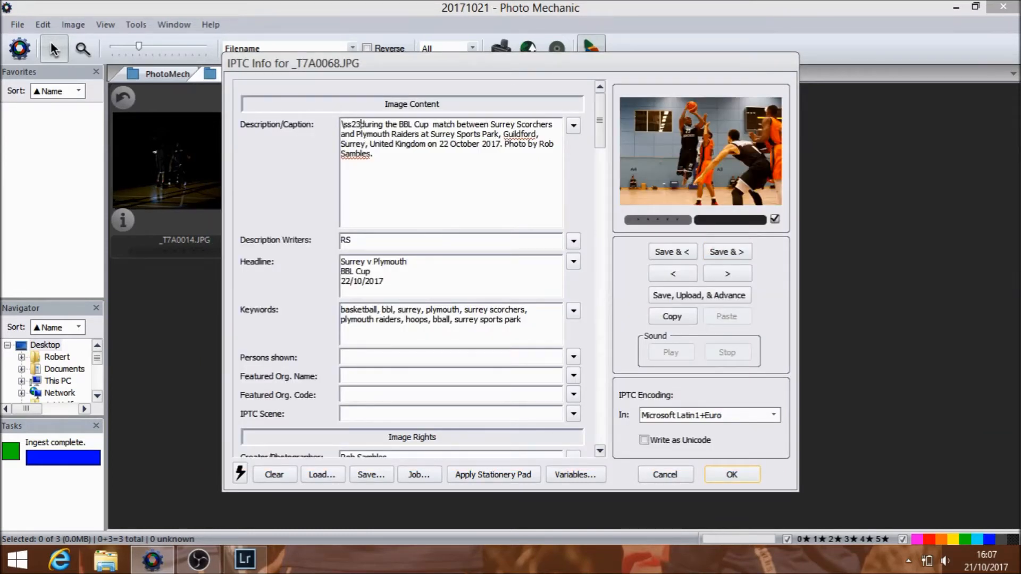
text(\ takes he)
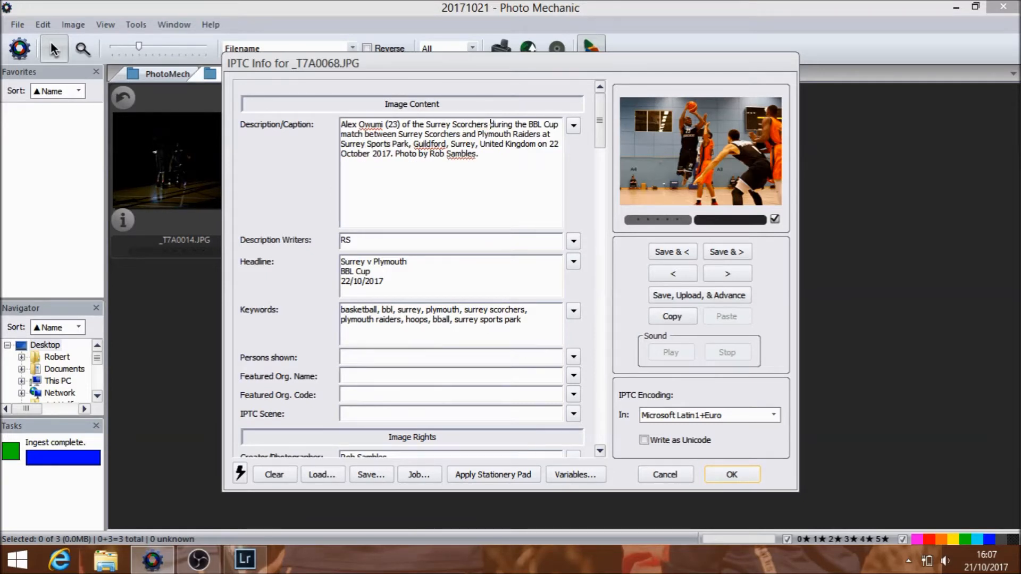
text( jump shots)
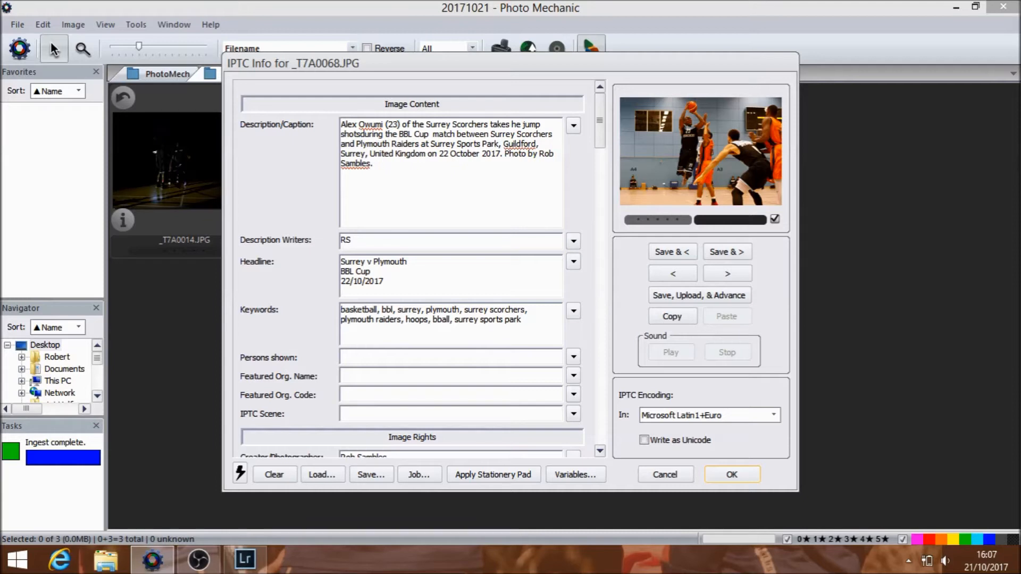
text( with)
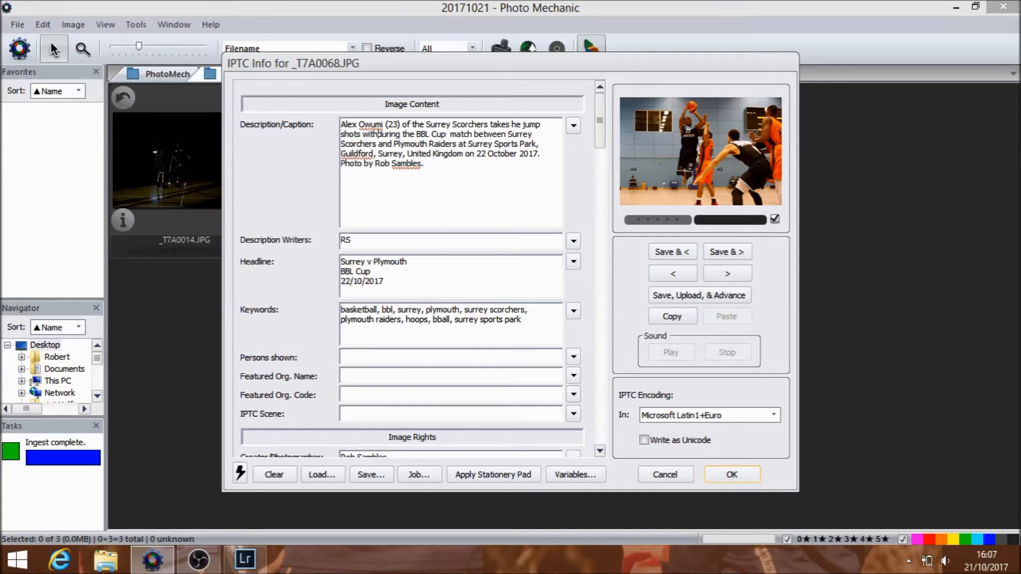
text( \ww\10)
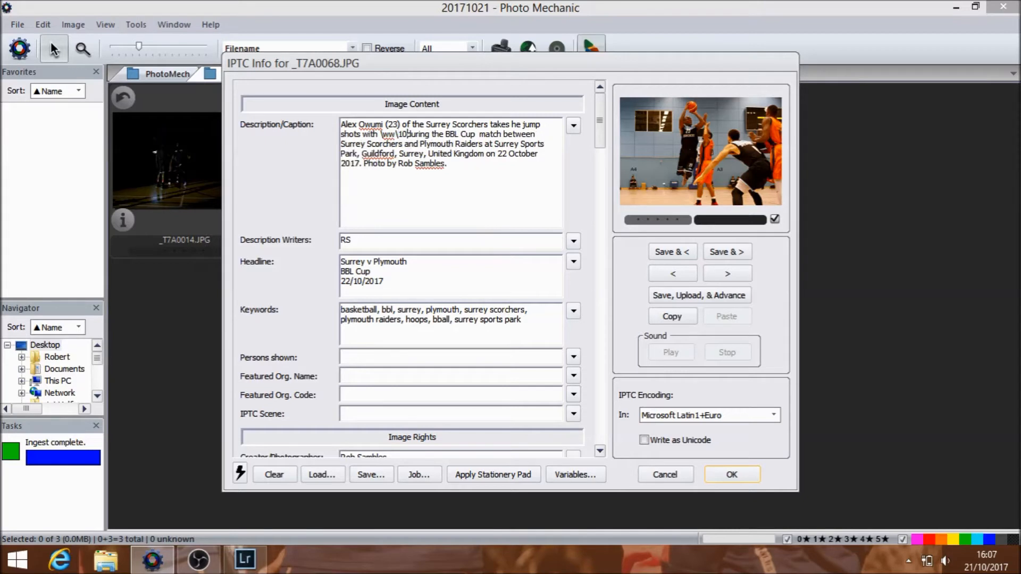
key(BackSpace)
key(BackSpace)
key(BackSpace)
key(BackSpace)
key(BackSpace)
key(BackSpace)
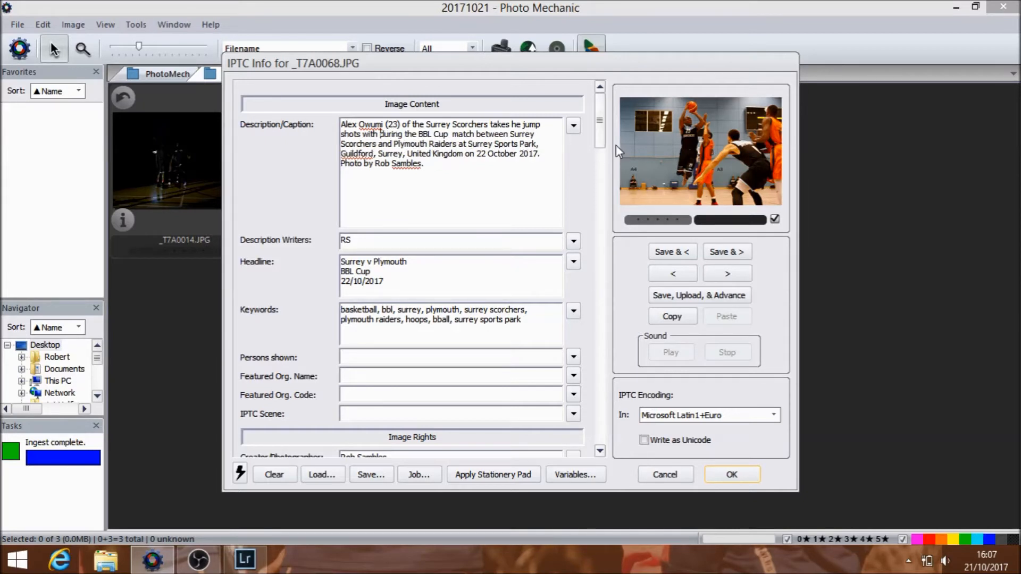
Step: Check the photo enlarged and add the opposing player's code \ww10\ after "shots with" in the caption
click(707, 166)
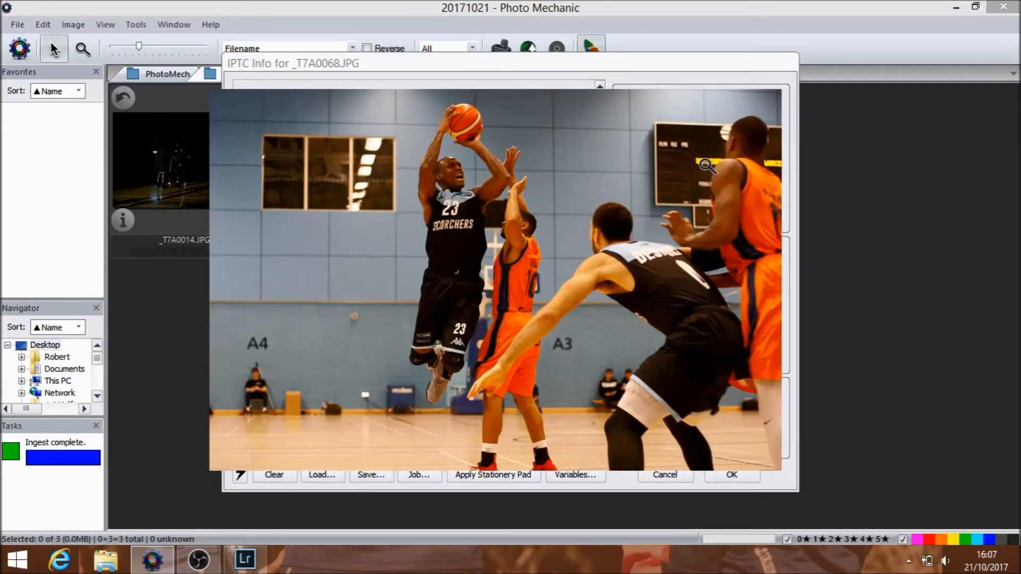
click(558, 275)
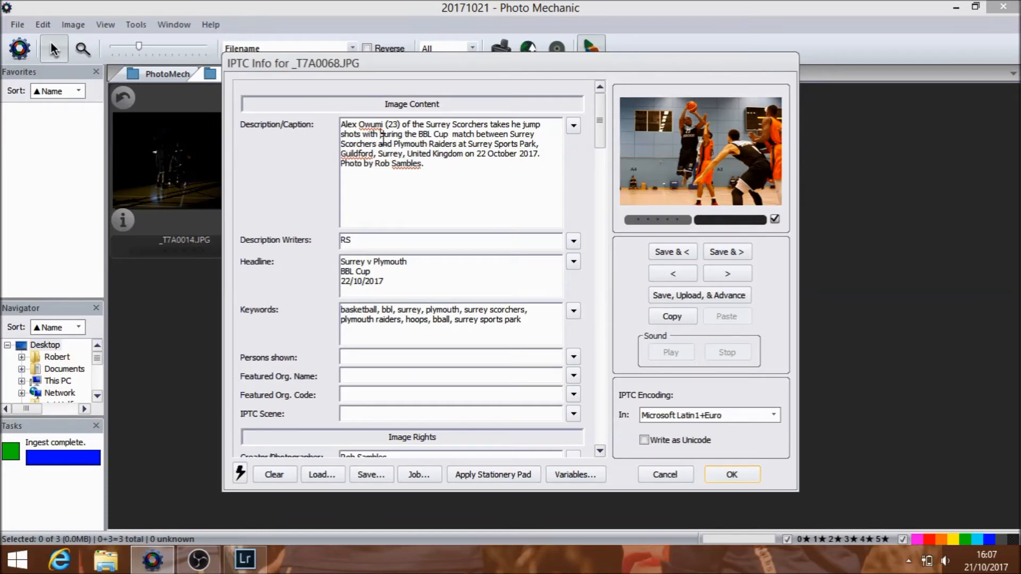
click(380, 136)
text(\ww10)
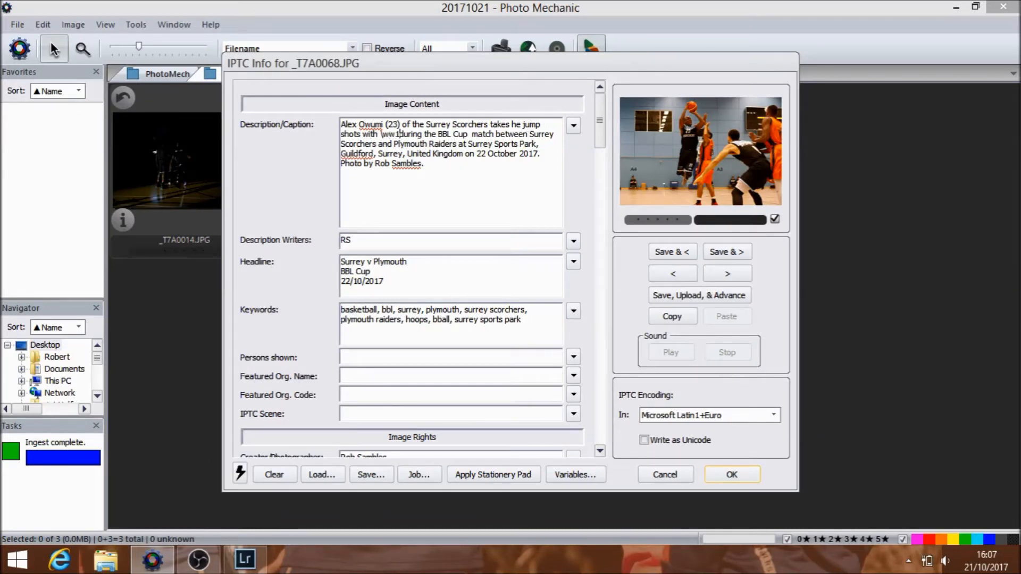
Step: Cut the caption back to "takes he jump shot during the BBL Cup" and save it, advancing to the next photo
key(BackSpace)
key(BackSpace)
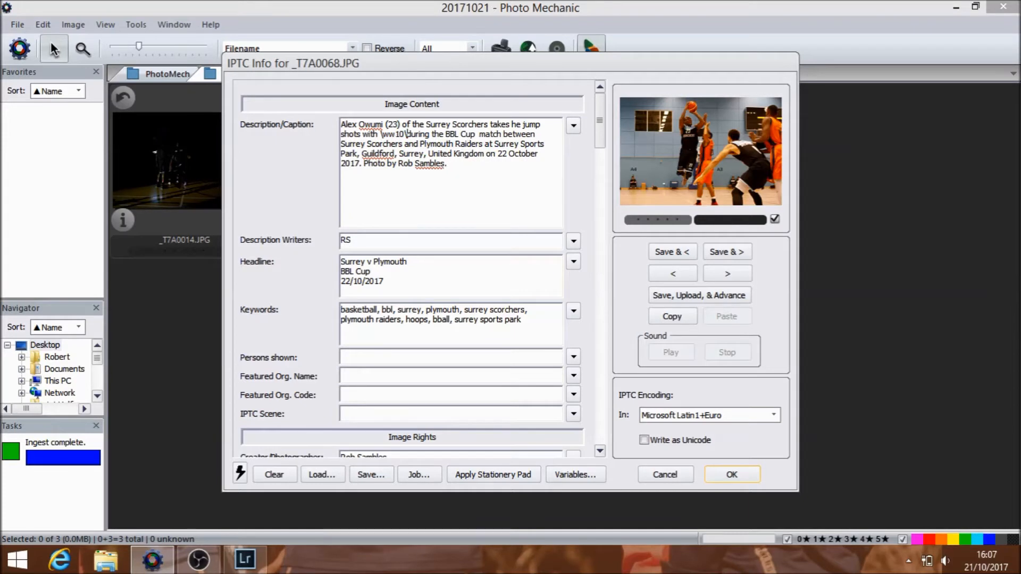
key(BackSpace)
key(BackSpace)
key(BackSpace)
key(BackSpace)
key(BackSpace)
key(BackSpace)
key(BackSpace)
key(BackSpace)
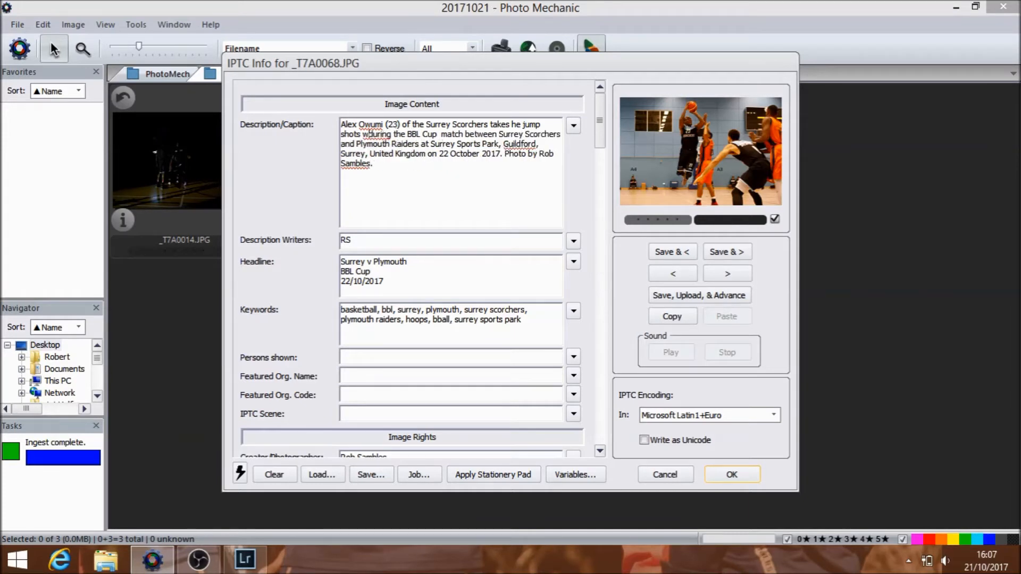
key(BackSpace)
key(BackSpace)
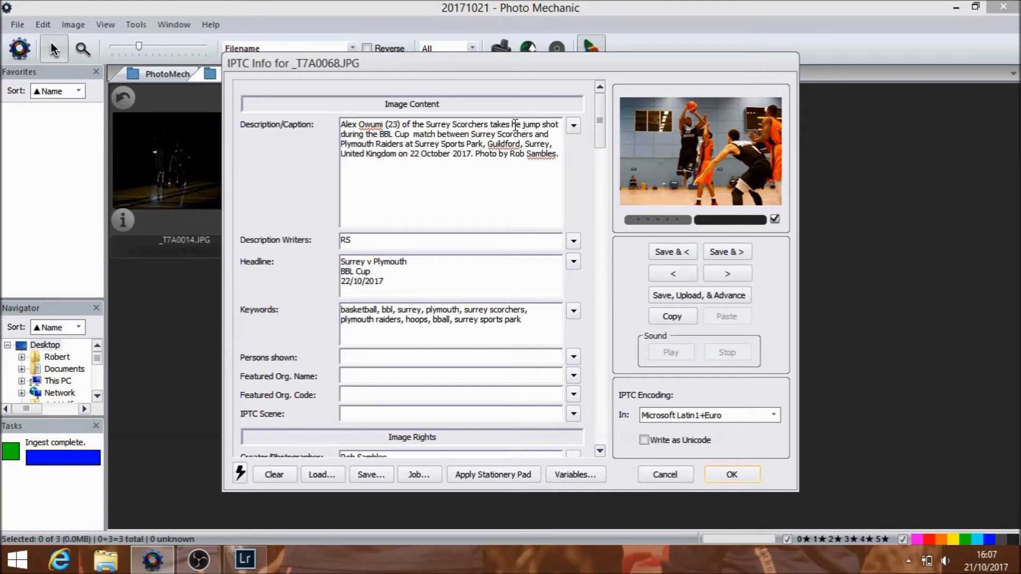
click(737, 254)
Step: Examine the photo _T7A0071.JPG enlarged to identify the shooting player's shirt number
click(699, 154)
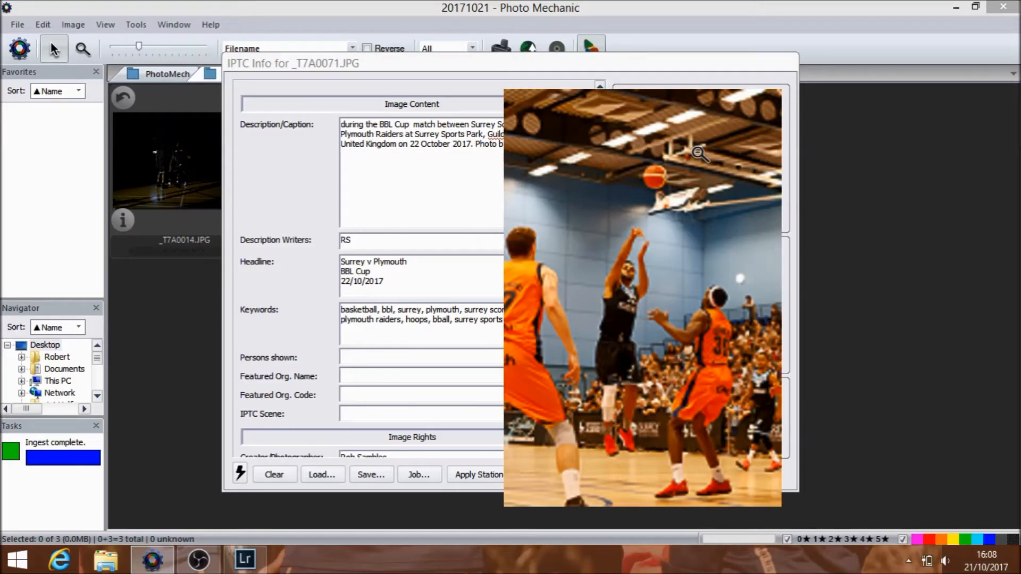
click(698, 154)
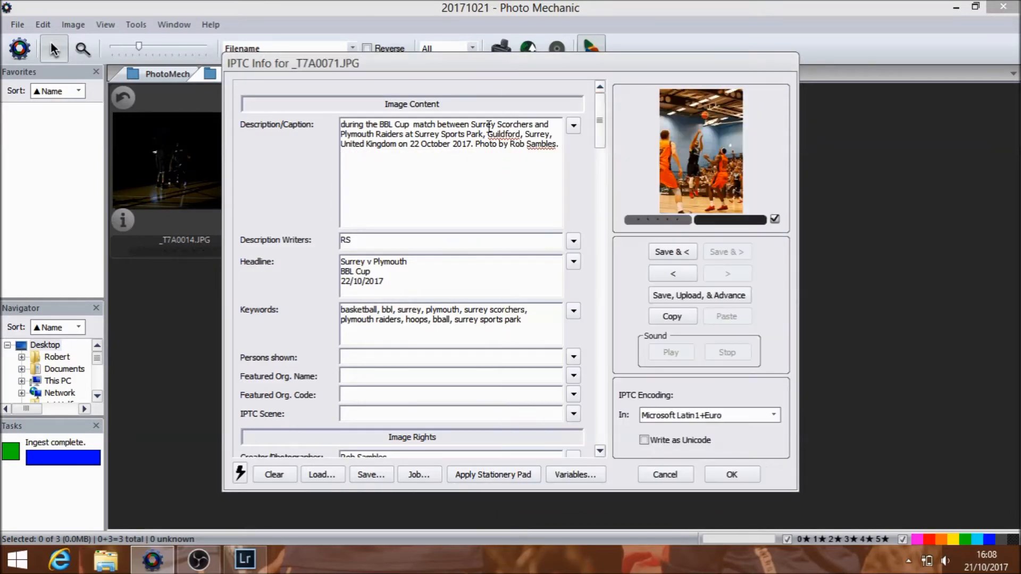
click(696, 156)
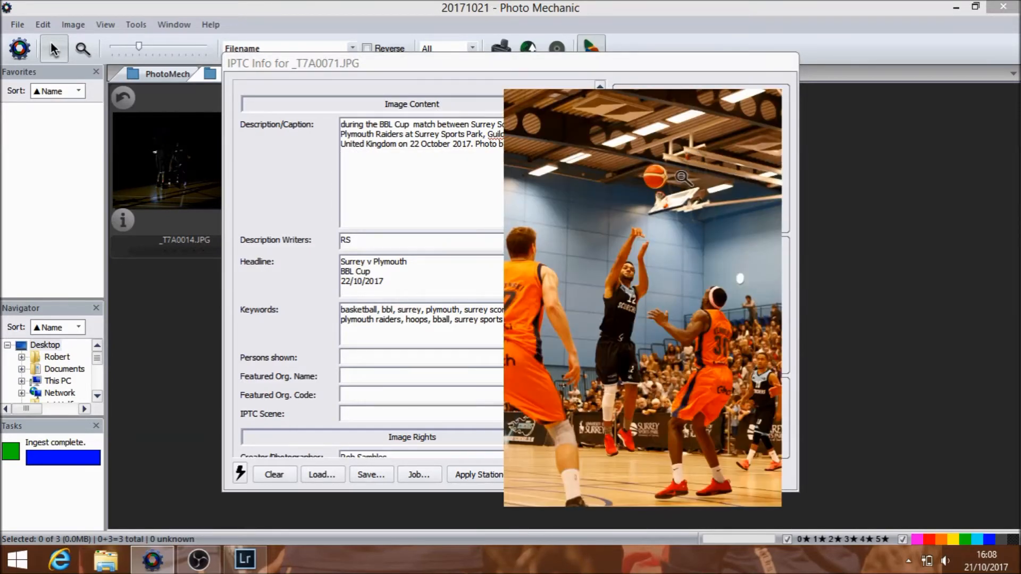
click(668, 290)
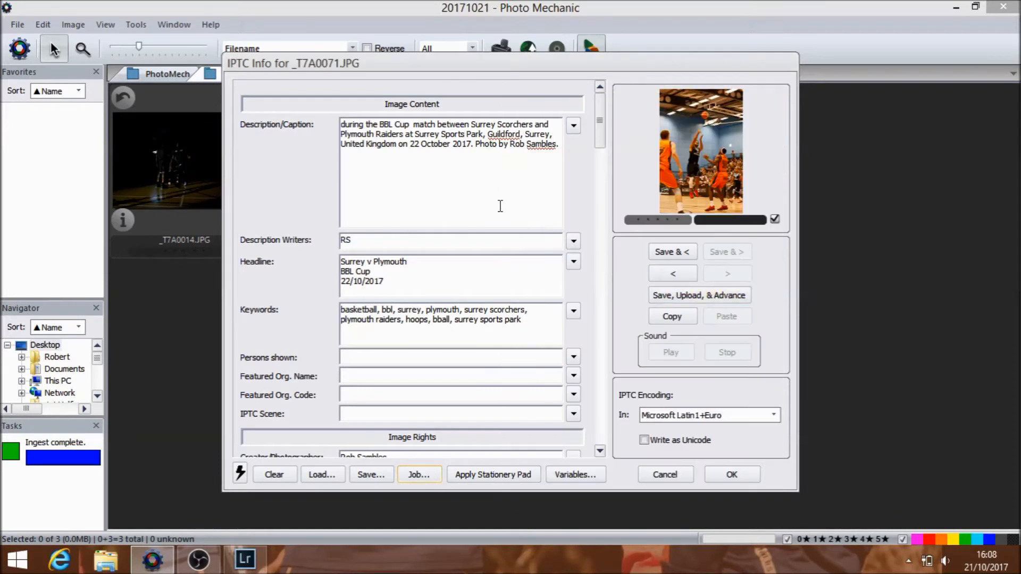
Step: Start the caption with Surrey Scorchers player number 12, followed by "pulls up for a jump shot", and save the IPTC info
click(344, 126)
text(Levi Noel (12) of the Surrey Scorchers)
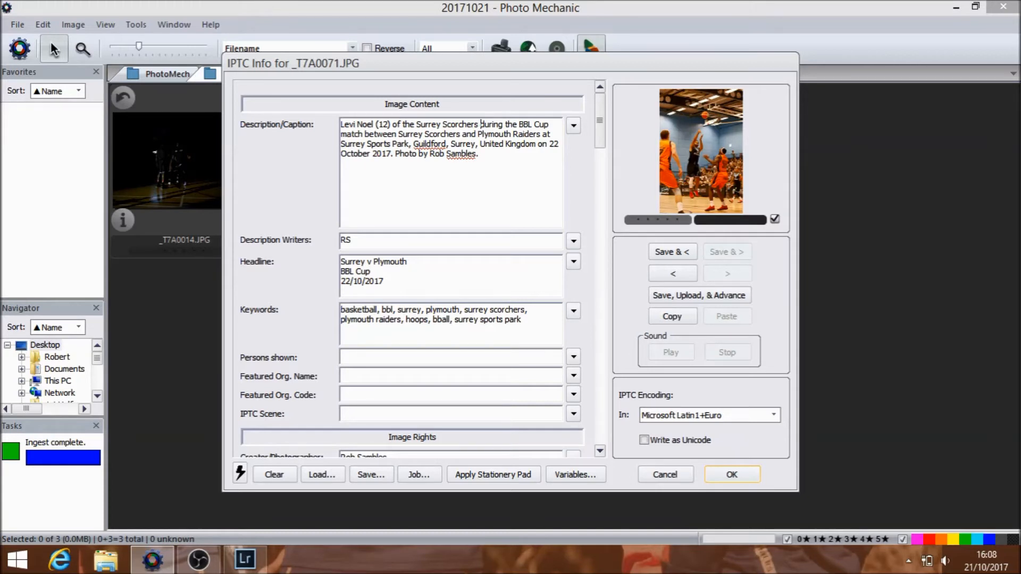
text( pulls up fo)
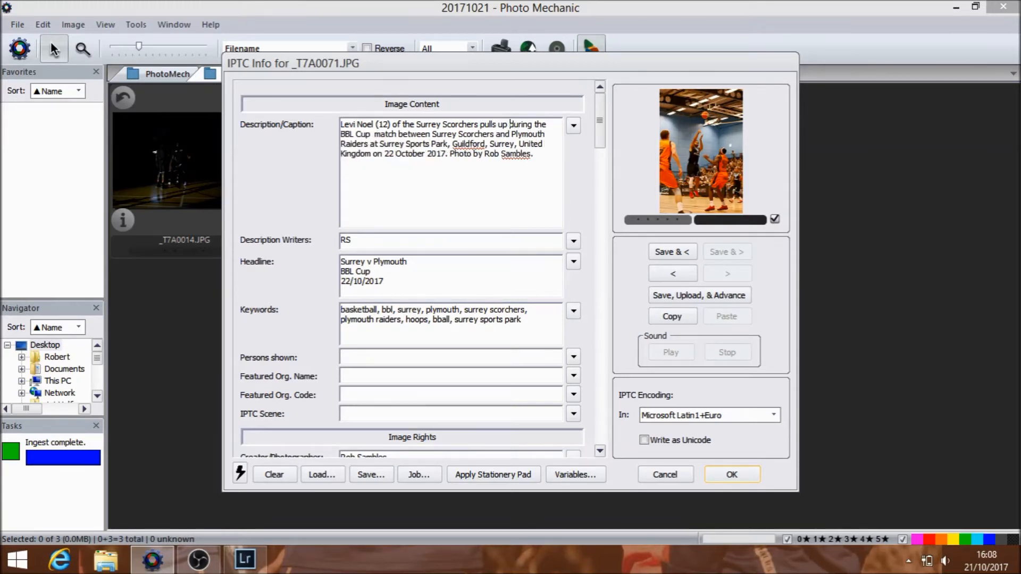
text(r a jump shot)
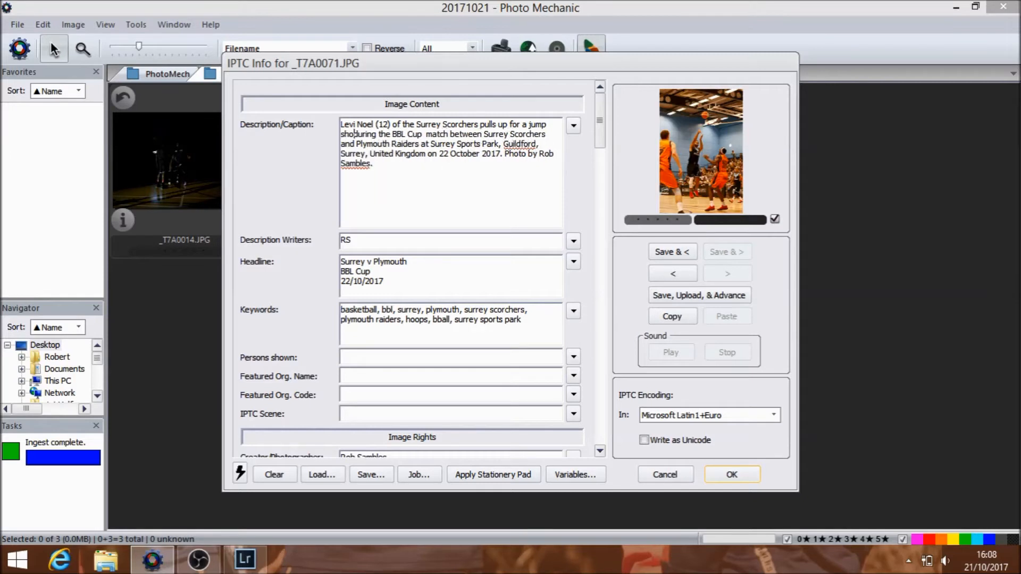
click(732, 475)
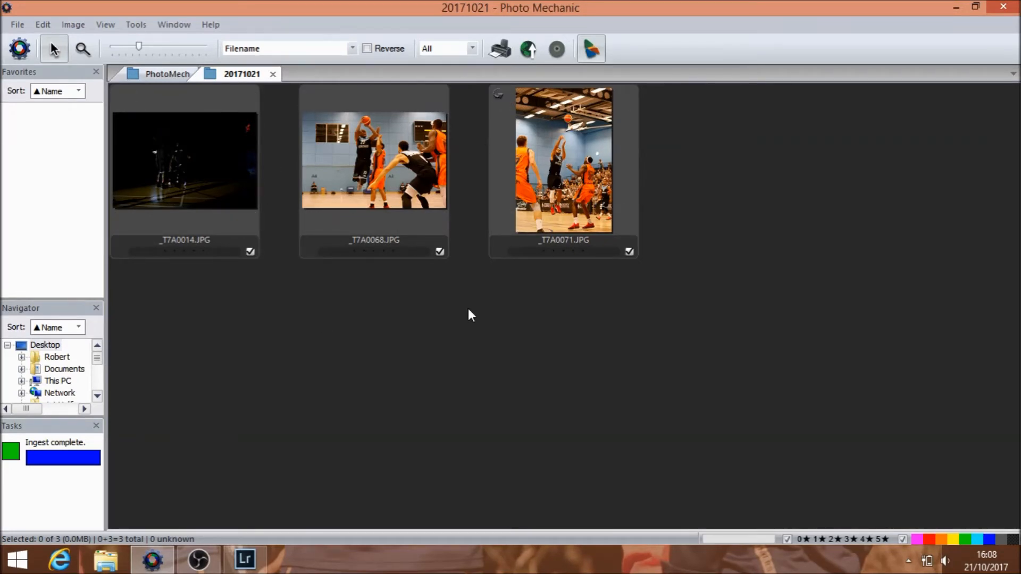
Step: Select all three photos, taking _T7A0068.JPG out of the selection and adding it back
key(ctrl+a)
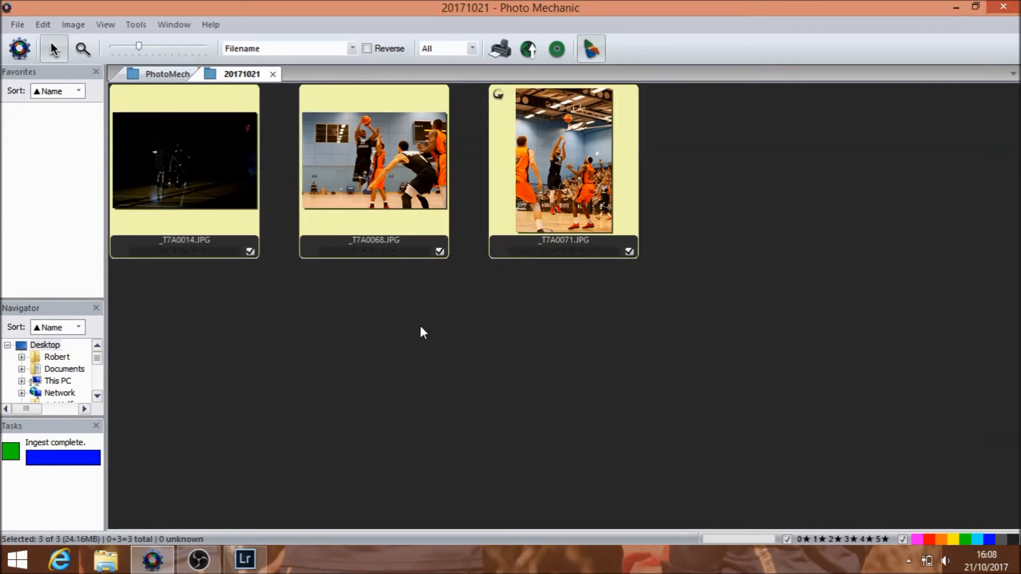
ctrl+click(391, 176)
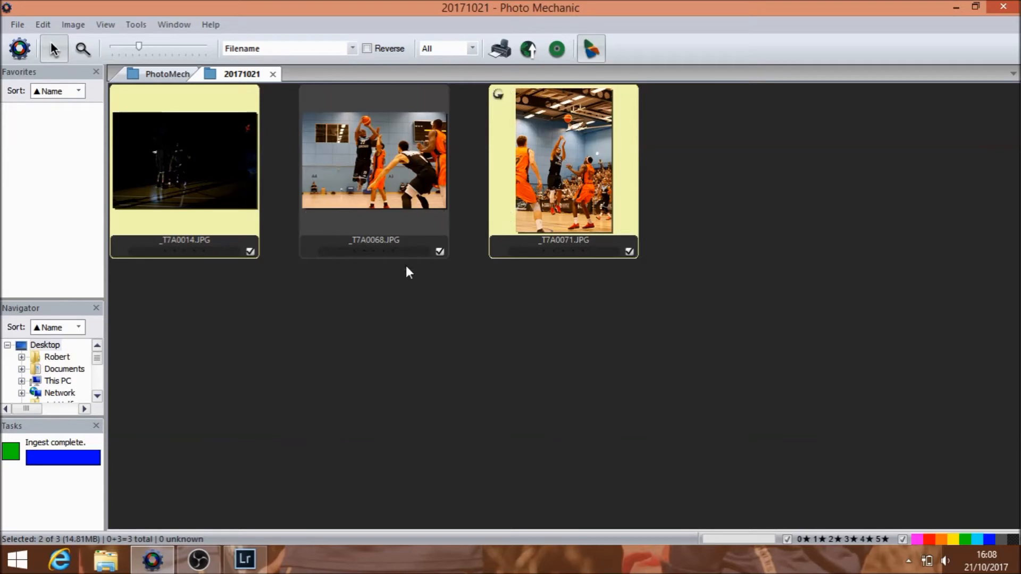
ctrl+click(406, 124)
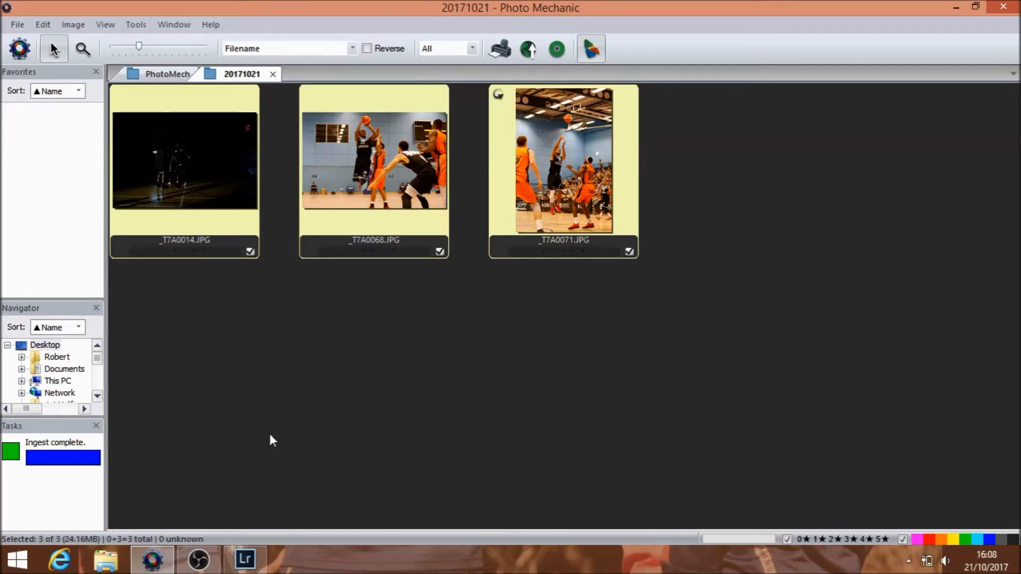
click(245, 559)
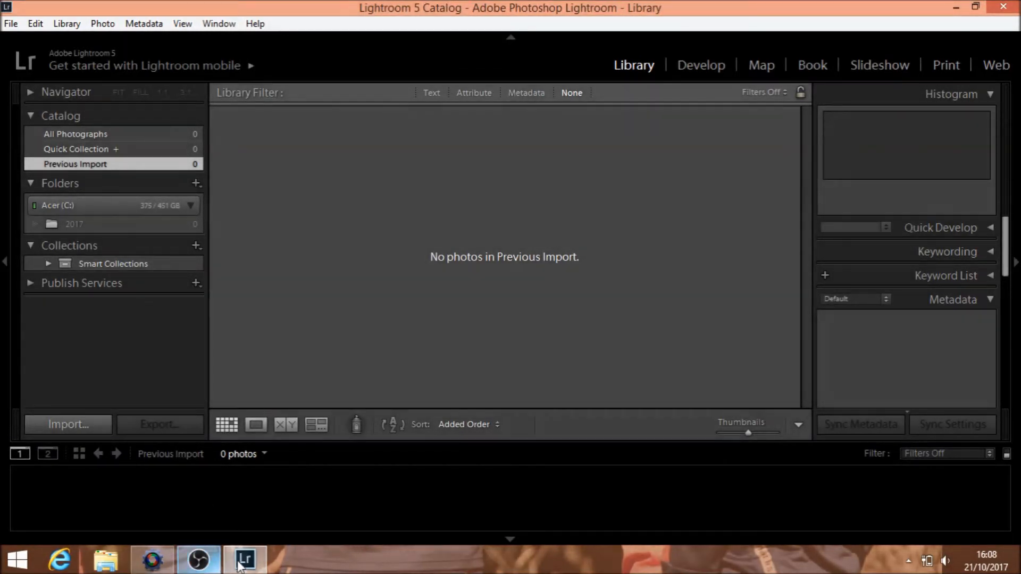
click(152, 560)
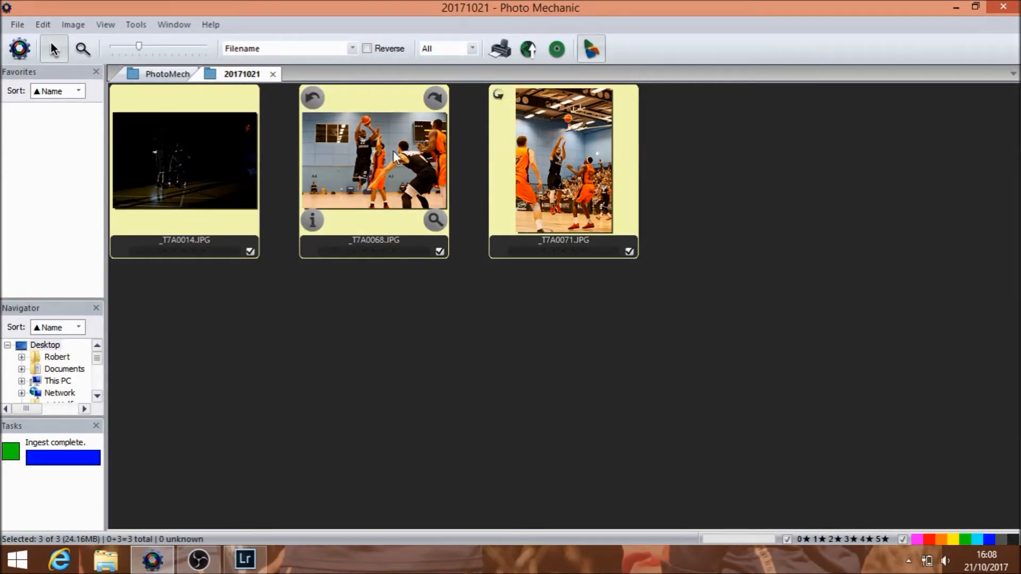
click(246, 558)
click(152, 559)
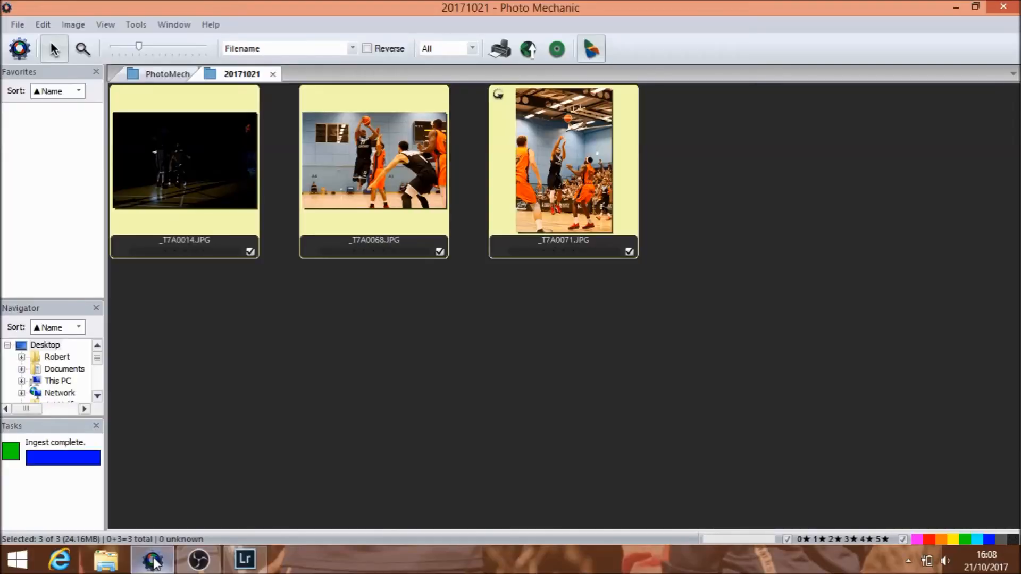
click(245, 559)
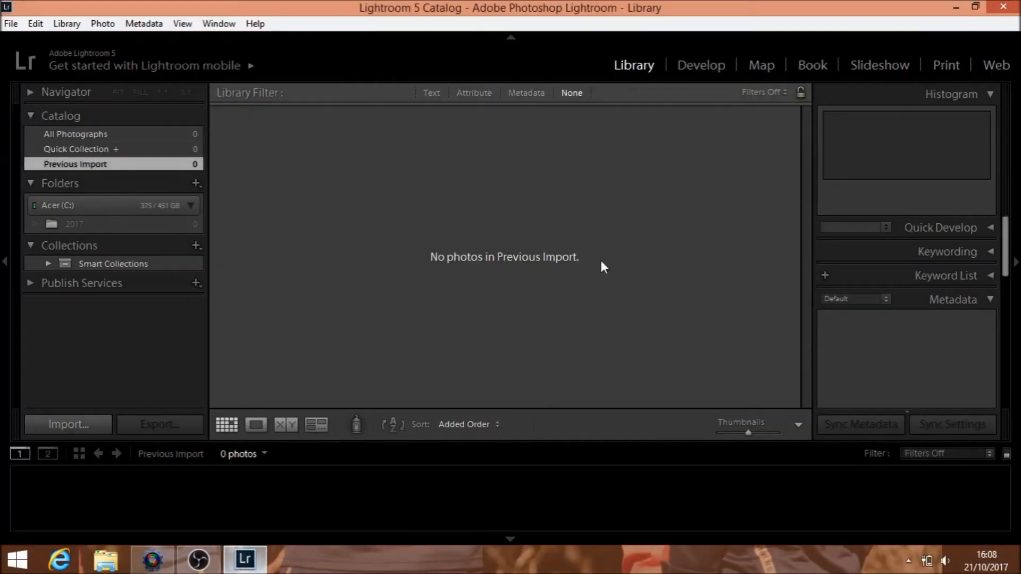
click(153, 559)
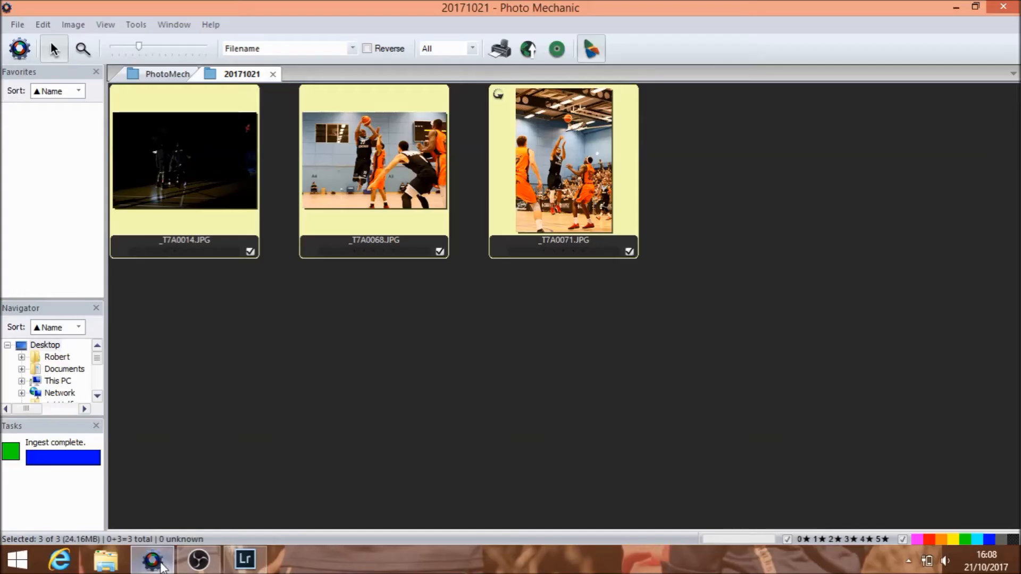
Step: Transfer the three selected photos to Lightroom and import them with the develop settings SSP 7D2
drag(362, 175, 484, 248)
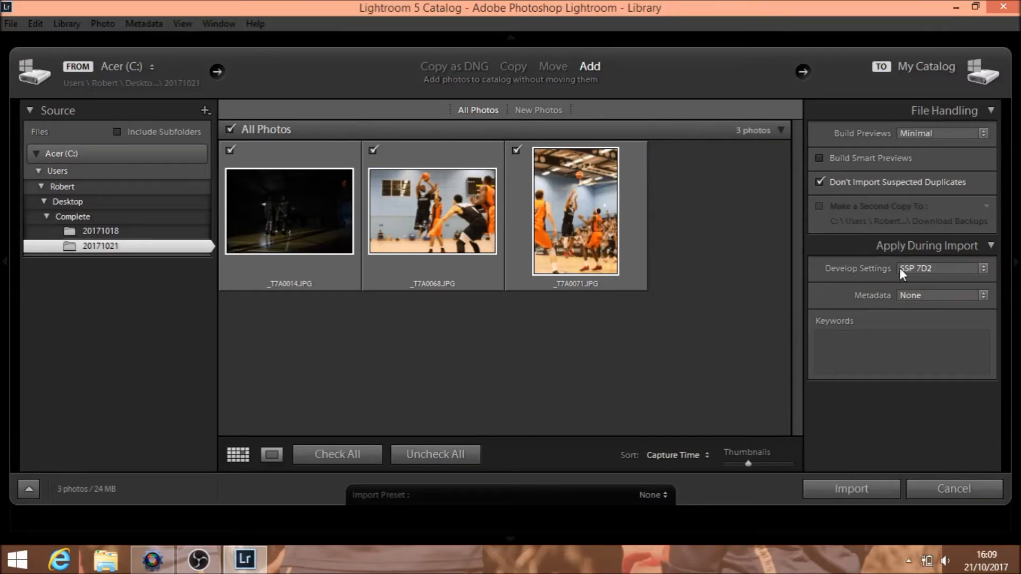
click(938, 267)
click(838, 282)
mouse_move(632, 190)
click(844, 486)
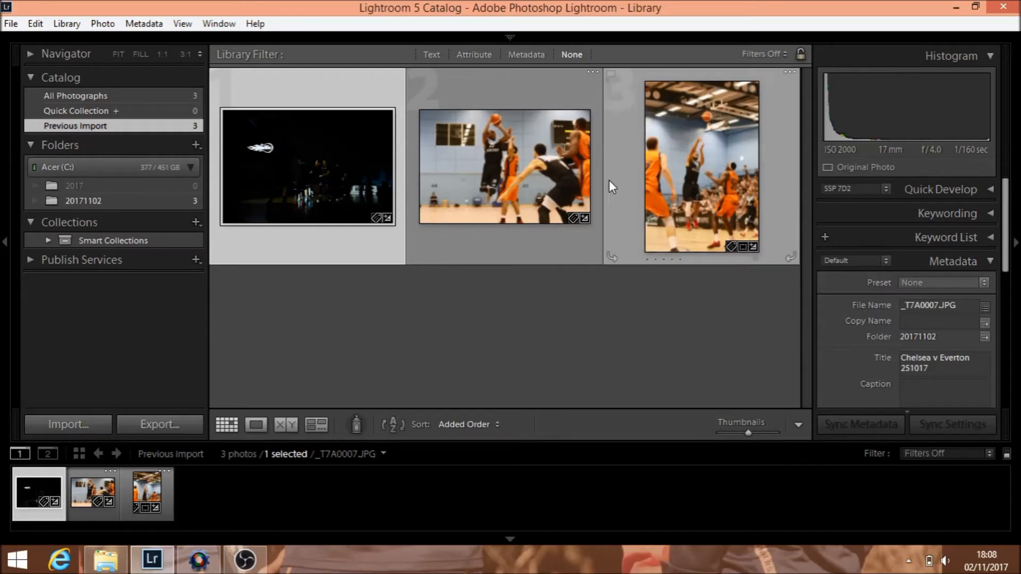
Step: Open the first photo, _T7A0007.JPG, in the Develop module and set its exposure to +0.68
mouse_move(512, 39)
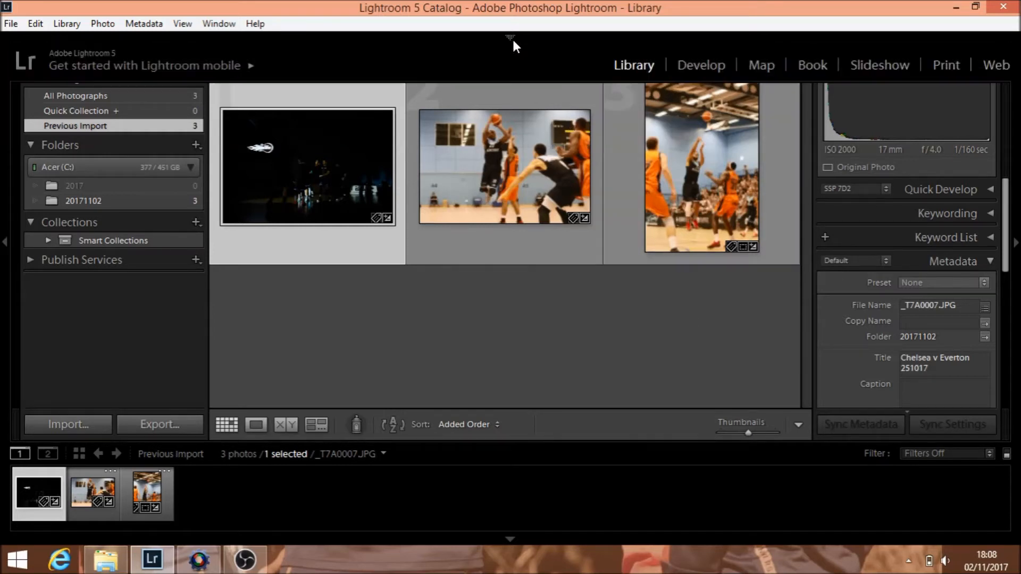
click(699, 63)
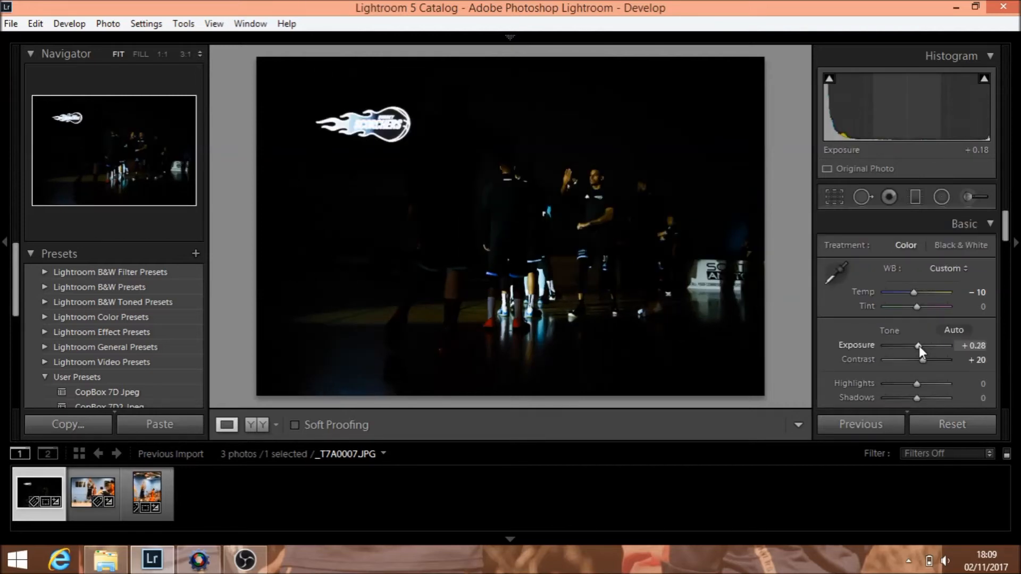
drag(919, 346, 920, 347)
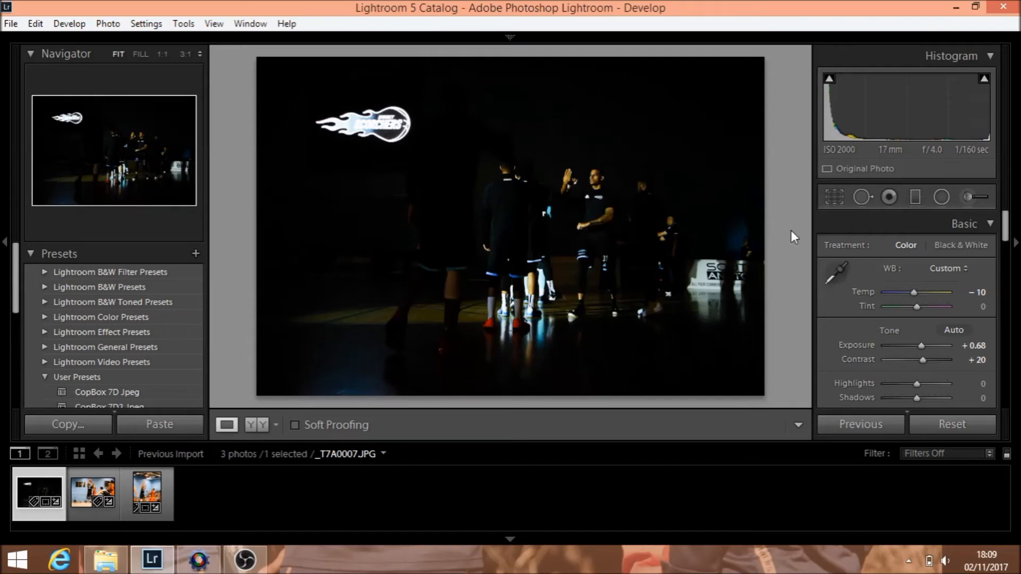
Step: Go past _T7A0068.JPG to _T7A0071.JPG and set its white balance temperature to -20
key(Right)
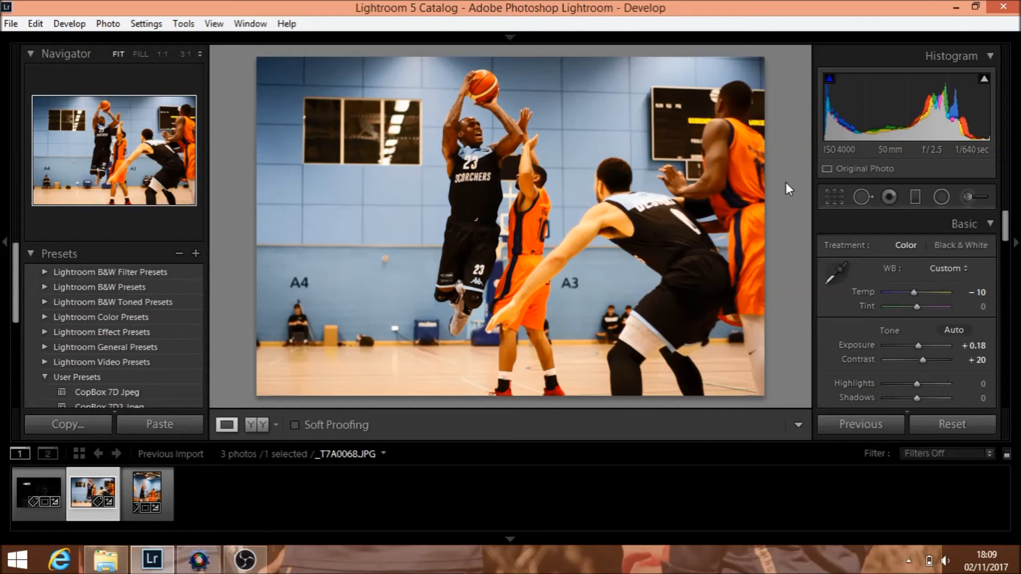
key(Right)
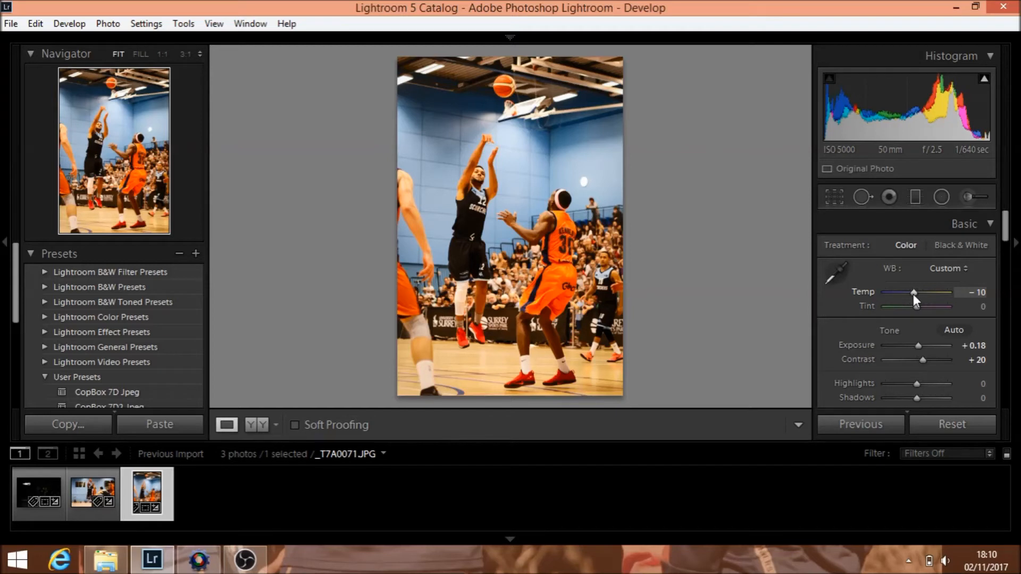
key(Down)
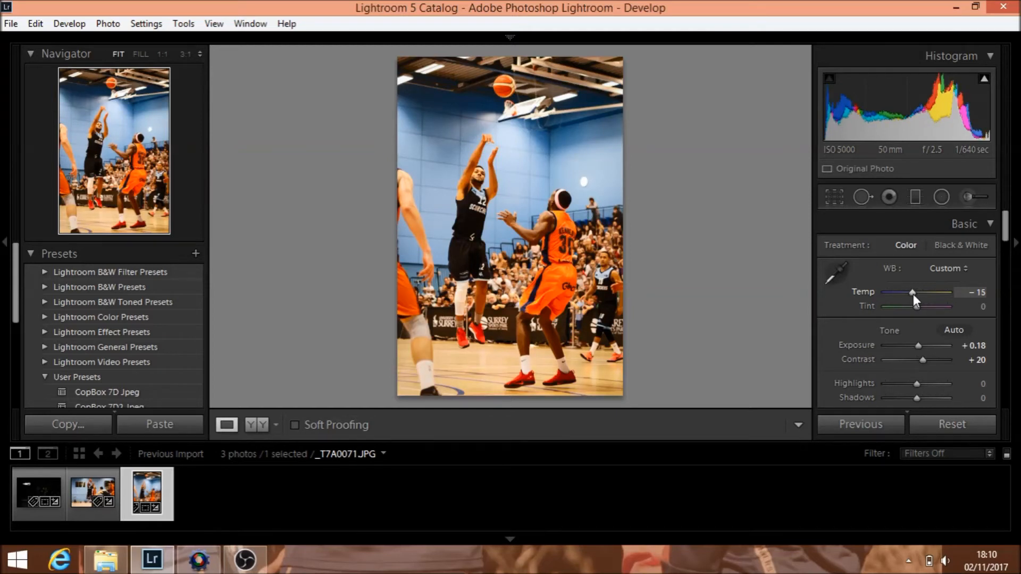
key(Down)
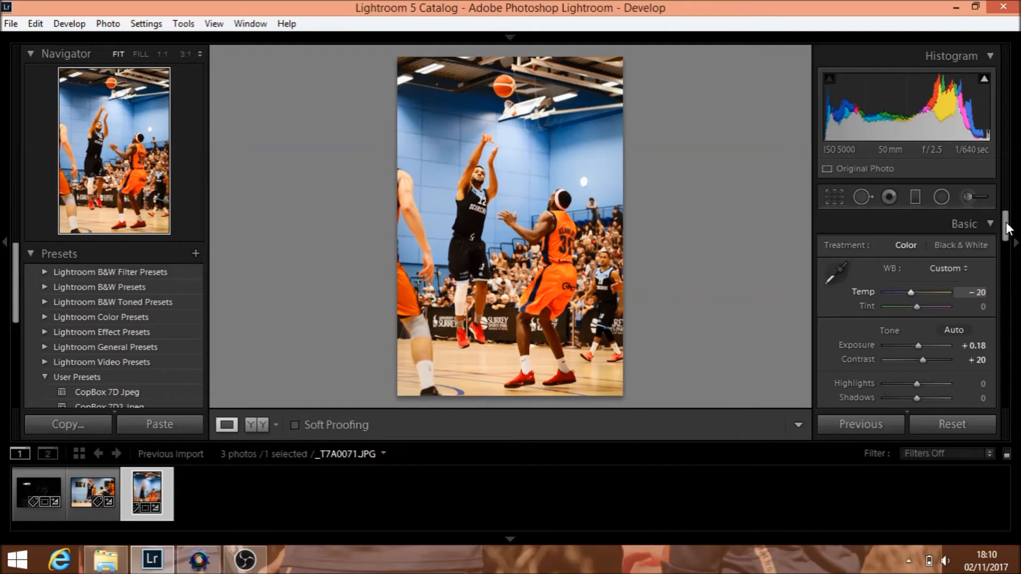
Step: Set the post-crop vignetting amount of _T7A0071.JPG to -35
drag(1006, 227, 1012, 334)
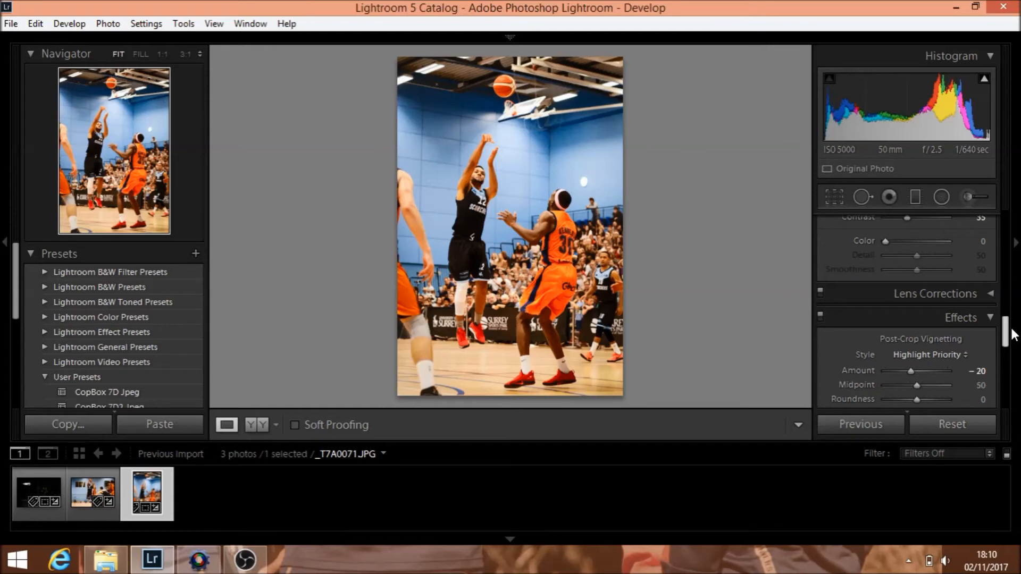
scroll(914, 343, down, 2)
scroll(913, 338, down, 3)
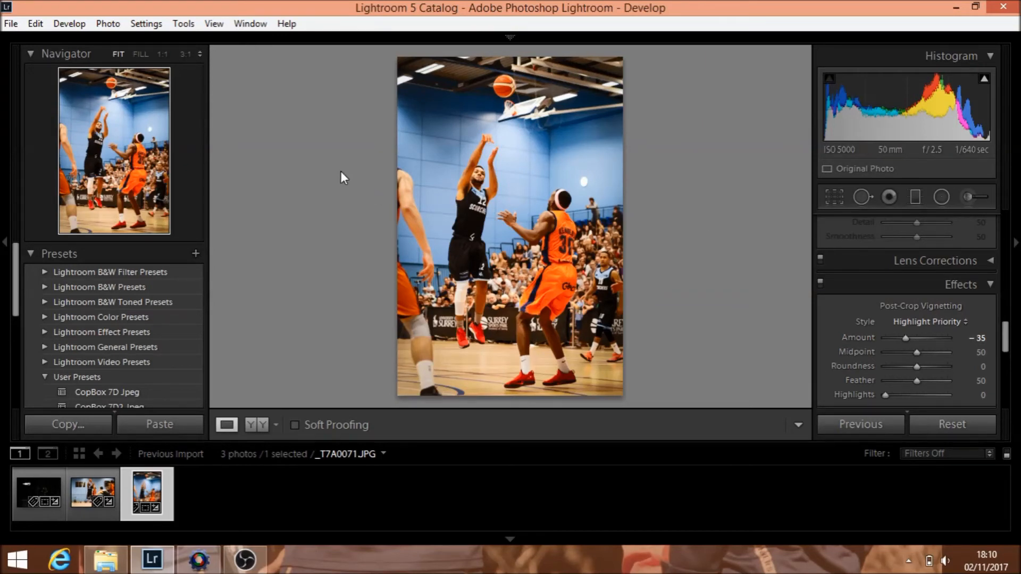
Step: Select all three photos in the filmstrip and open the export settings for them
key(ctrl+a)
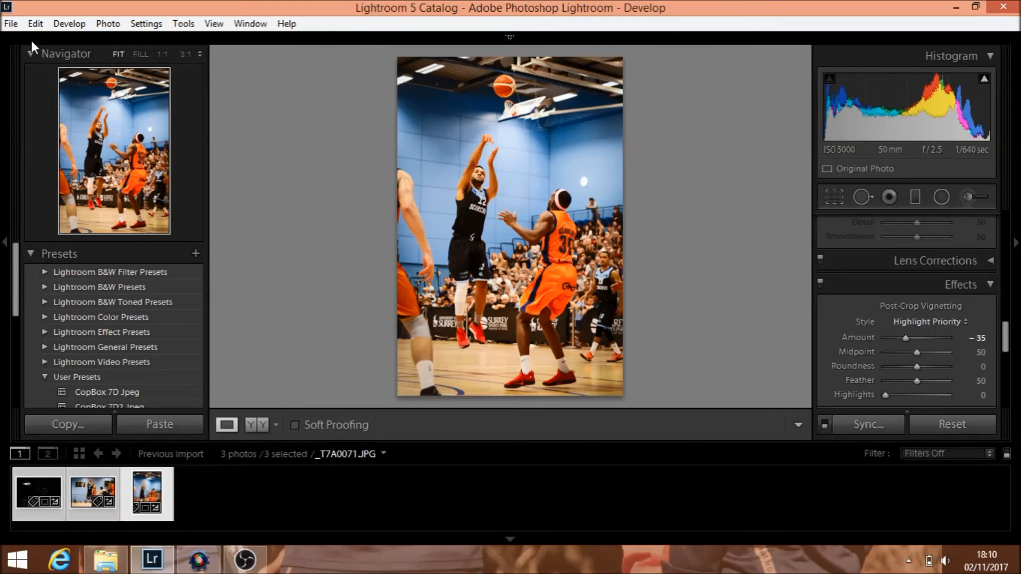
click(16, 25)
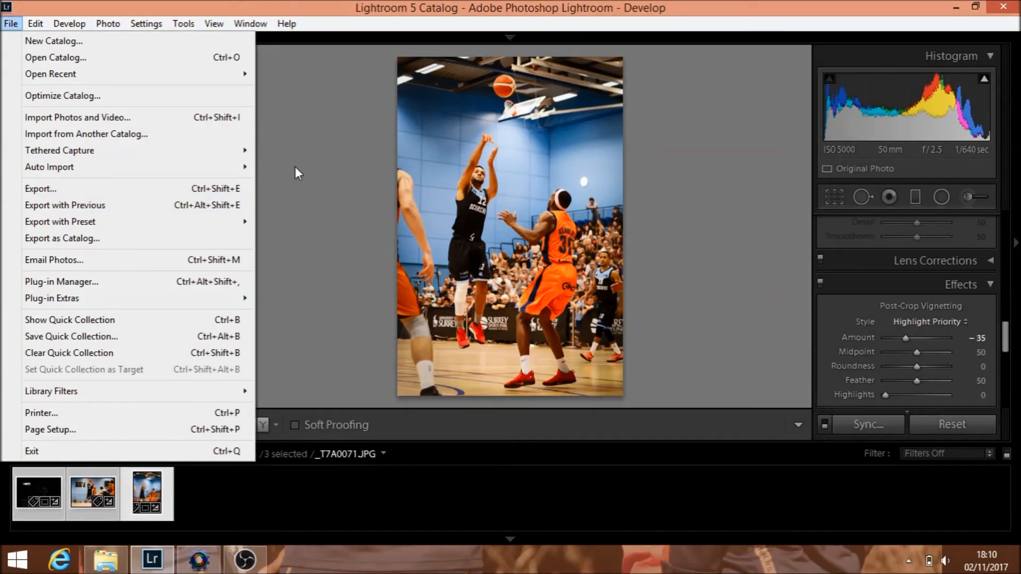
click(312, 169)
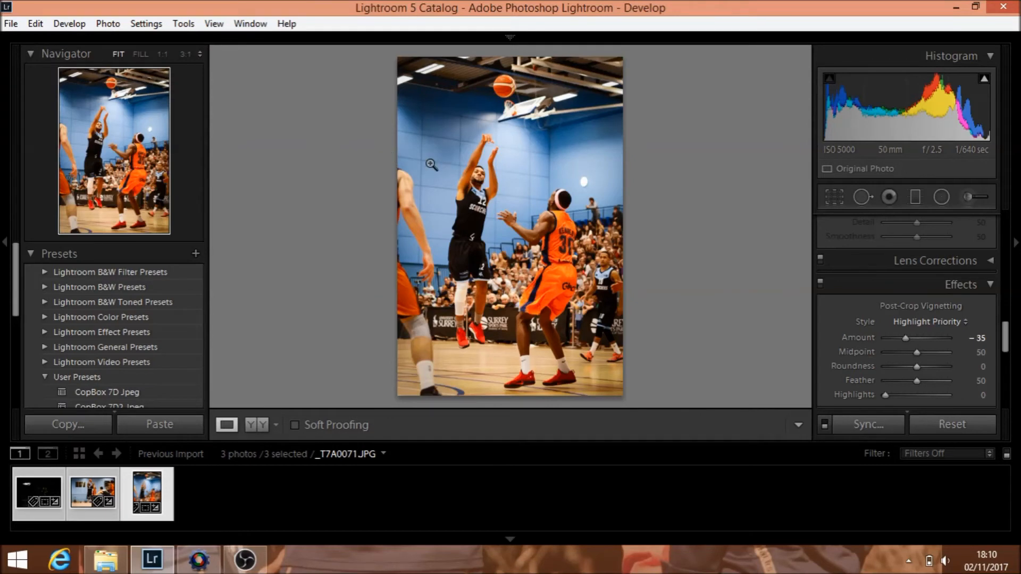
key(ctrl)
key(shift)
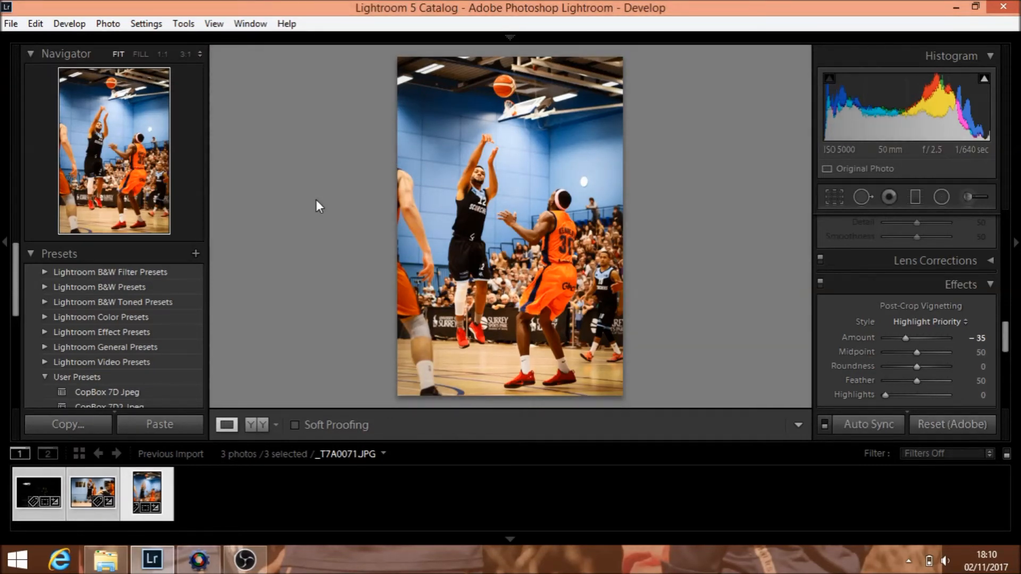
key(ctrl+shift+e)
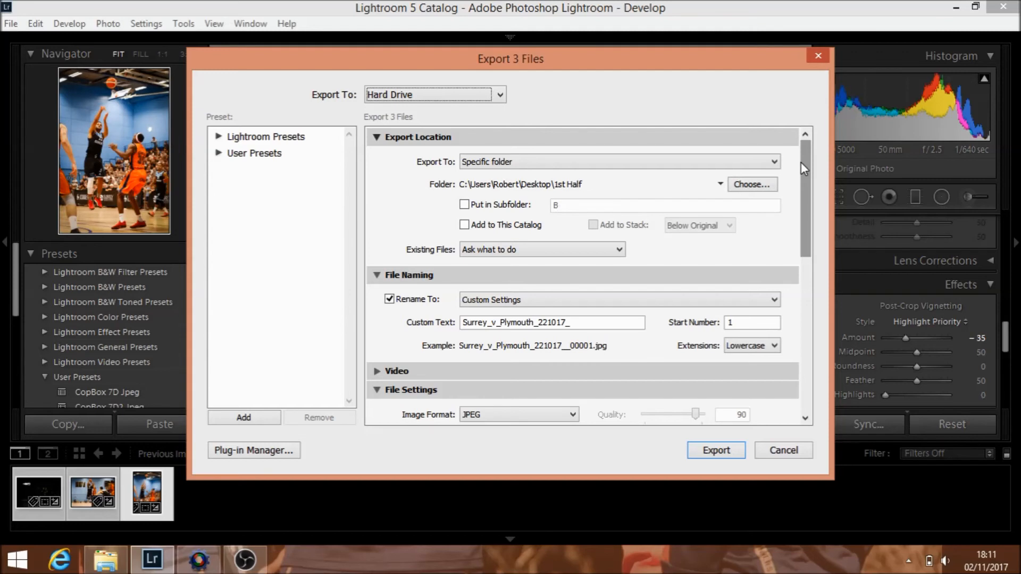
Step: Review the export location, file naming, file size limit, image sizing, sharpening and metadata settings, and close them without exporting
drag(802, 165, 807, 222)
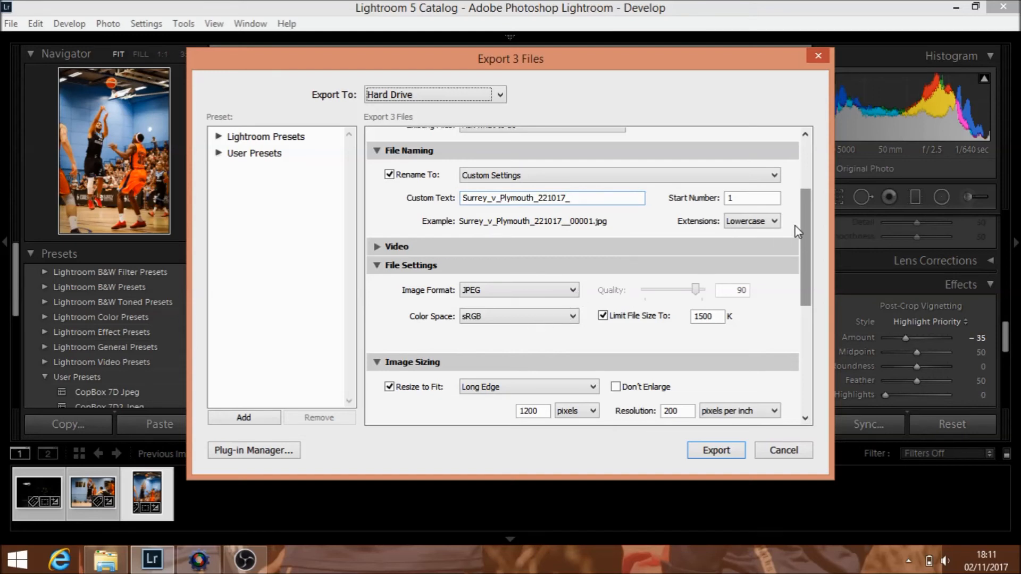
drag(808, 226, 820, 290)
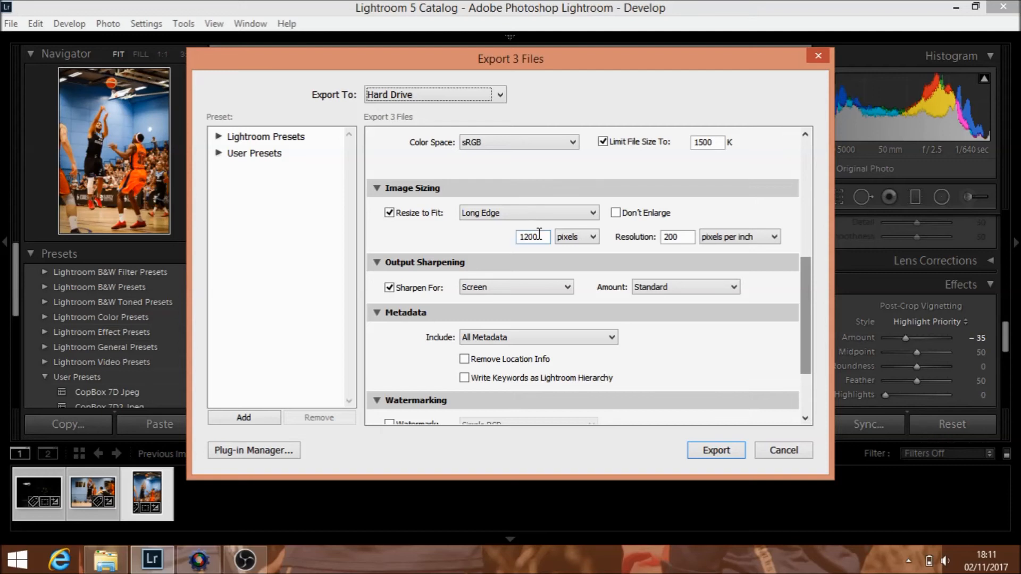
click(593, 238)
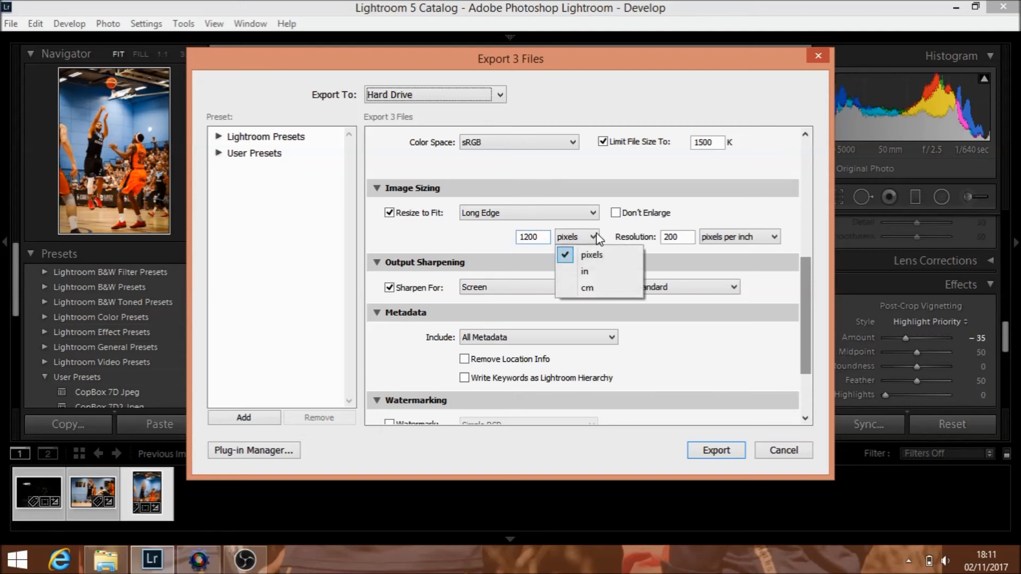
click(499, 238)
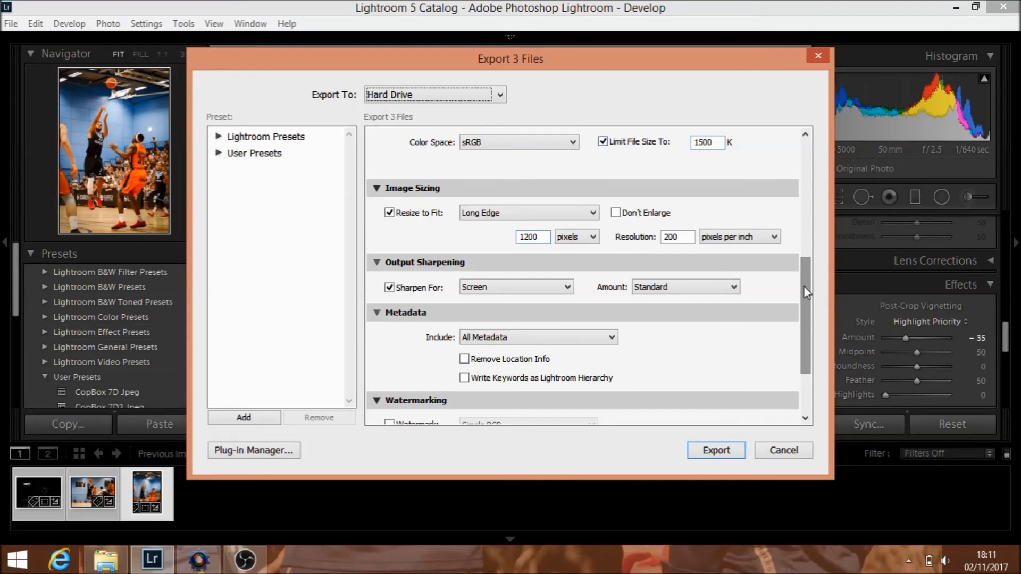
drag(807, 299, 815, 166)
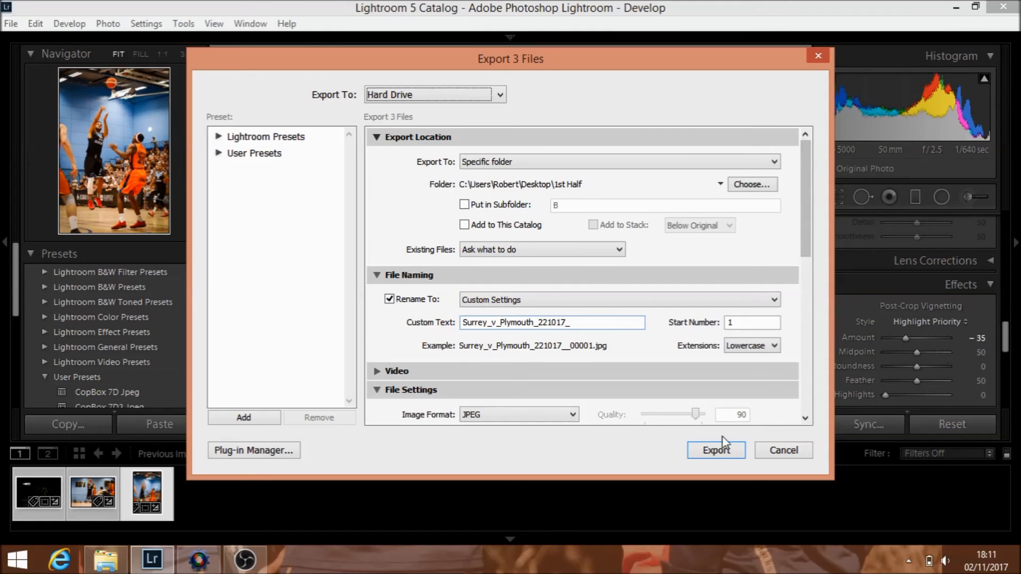
click(780, 451)
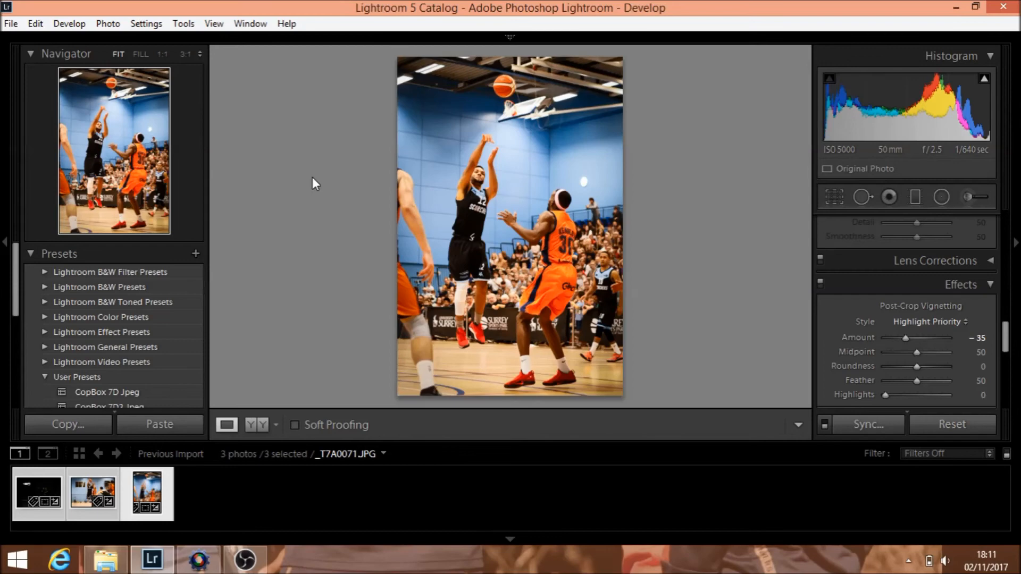
Step: Export the three photos as JPEGs to the 1st Half desktop folder, using the custom text Surrey_v_Plymouth_221017_ and start number 1
key(ctrl+shift+e)
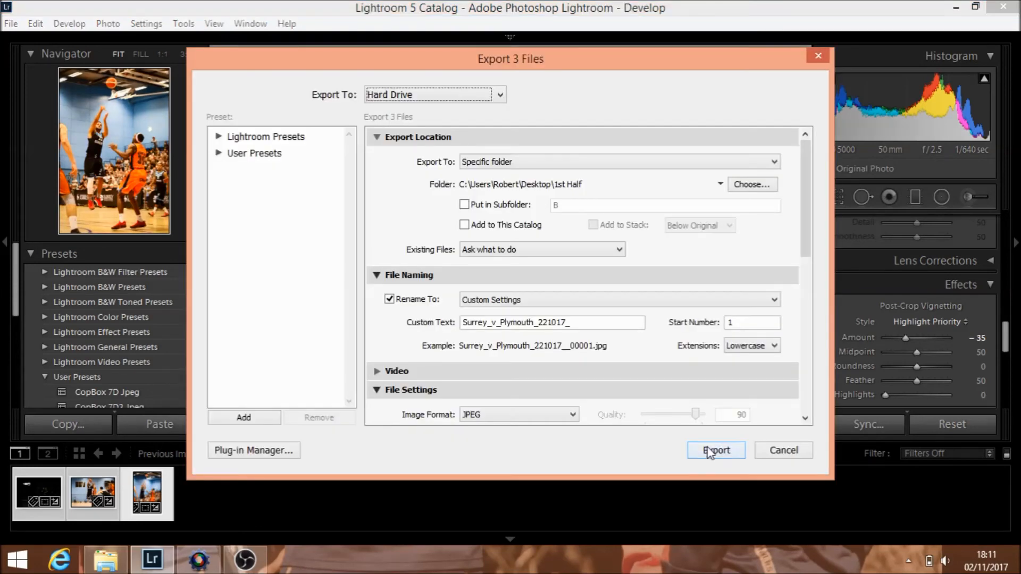
click(712, 451)
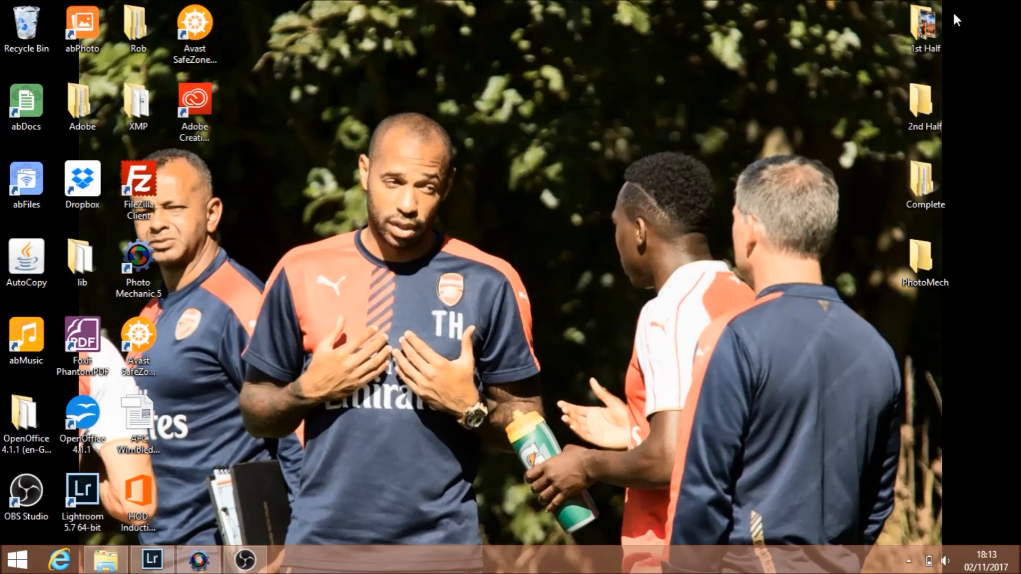
Step: Check the exported photos in the 1st Half folder on the desktop and close the folder
double_click(922, 40)
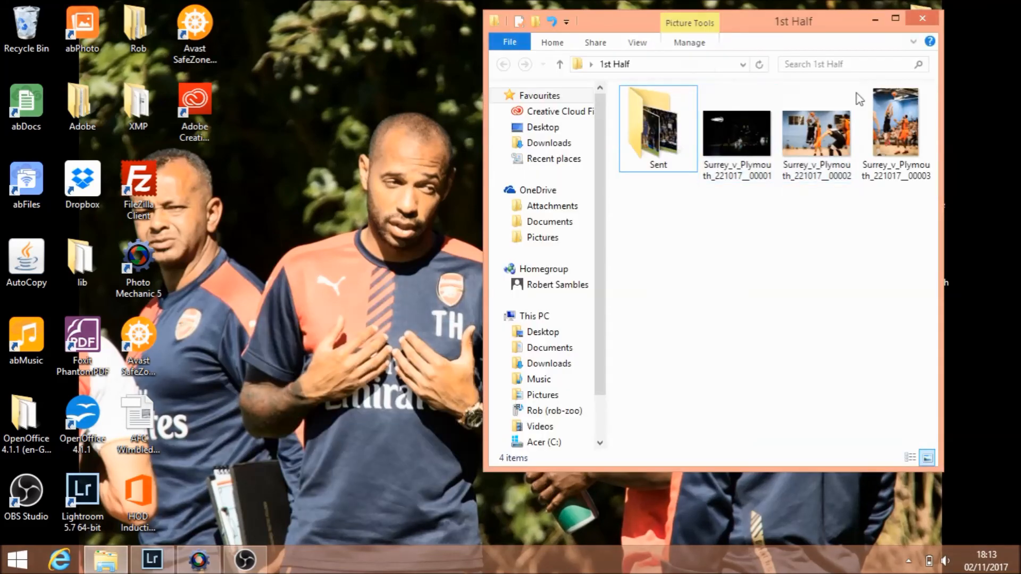
click(924, 22)
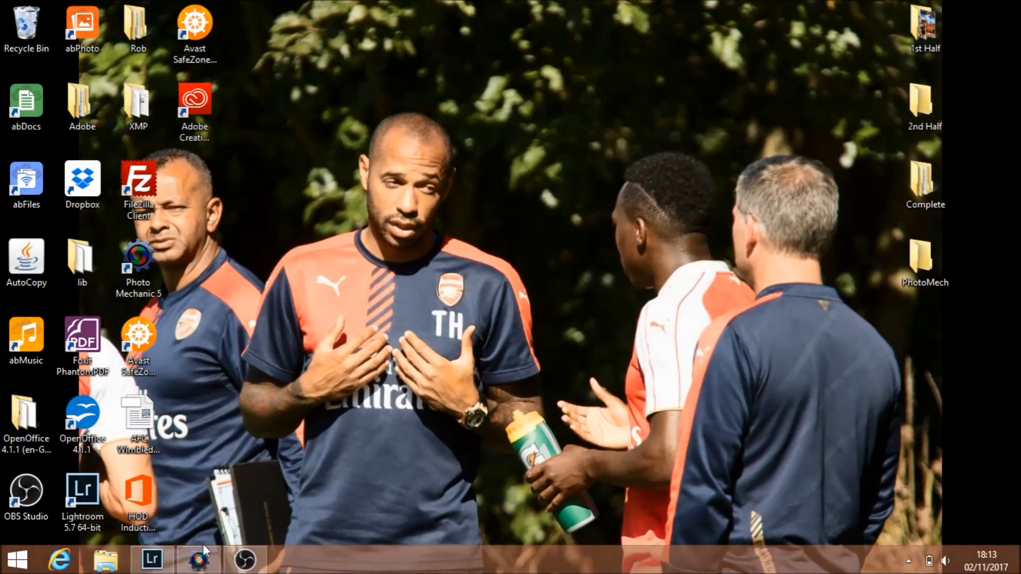
click(200, 559)
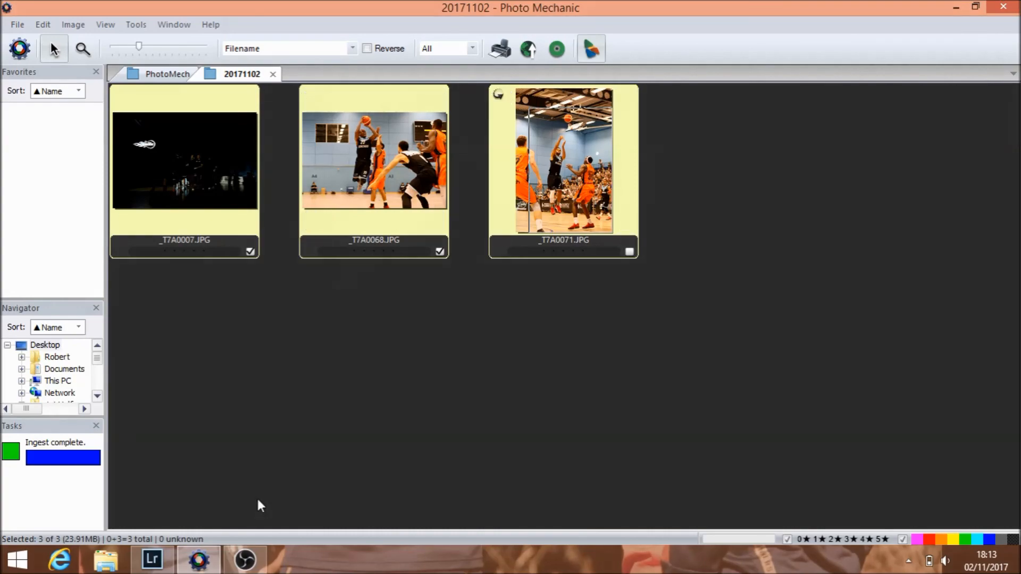
click(151, 560)
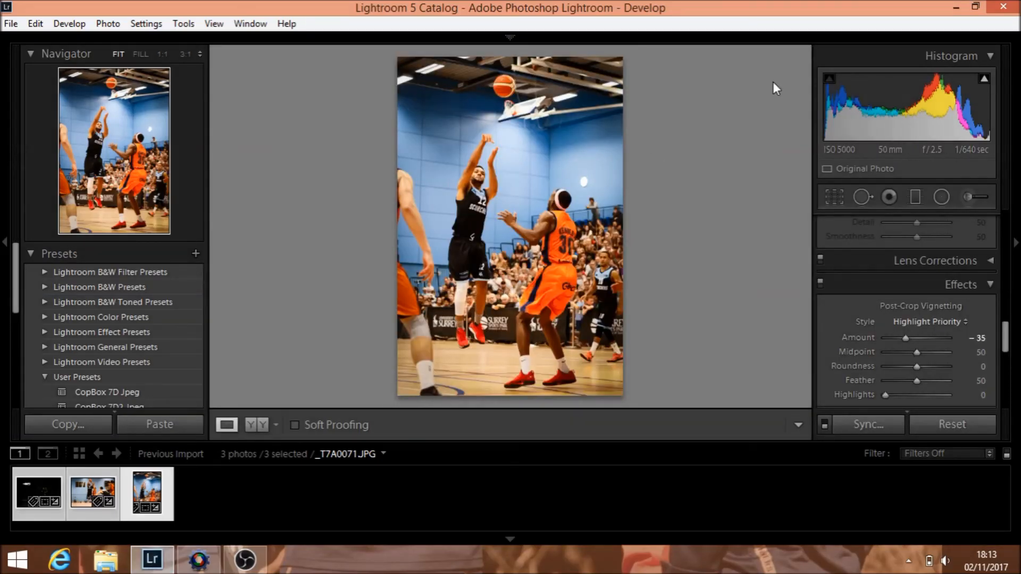
click(956, 7)
click(960, 3)
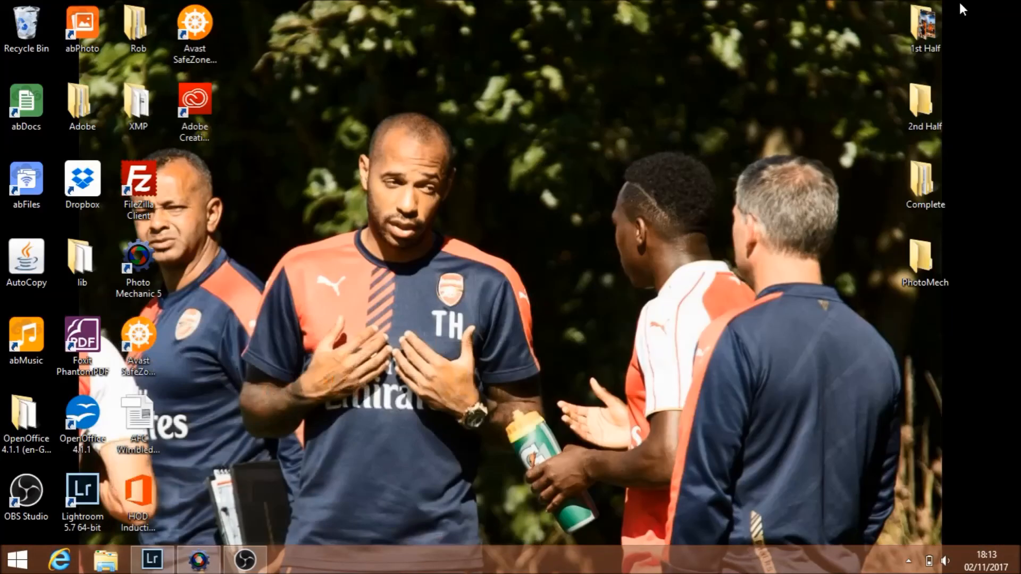